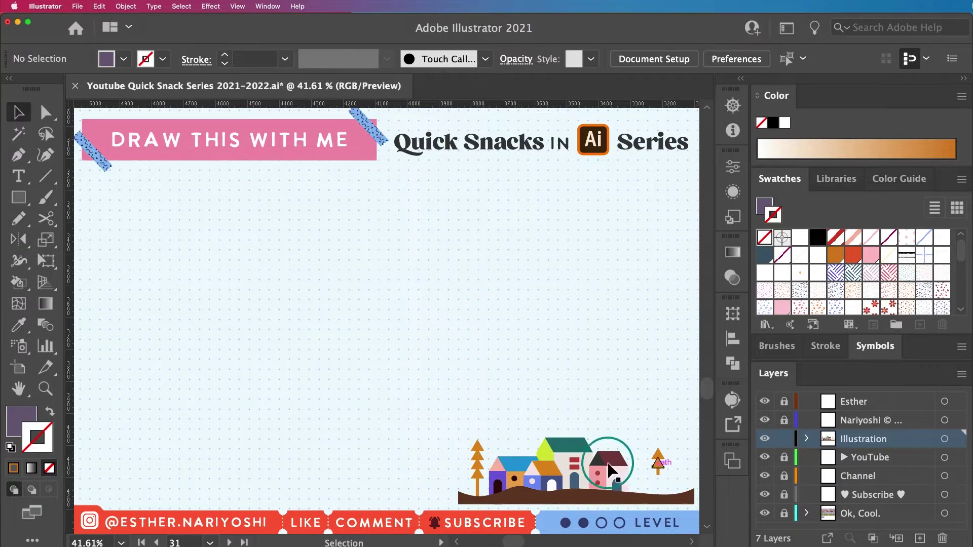
# Step: Draw a small purple three-sided polygon, about 47 by 40 px, on the artboard
pyautogui.click(18, 198)
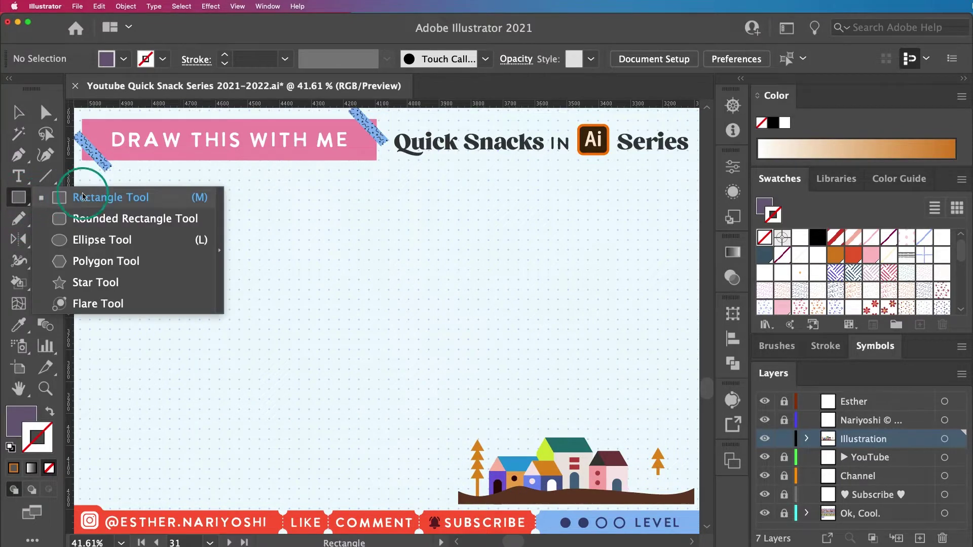
pyautogui.click(132, 261)
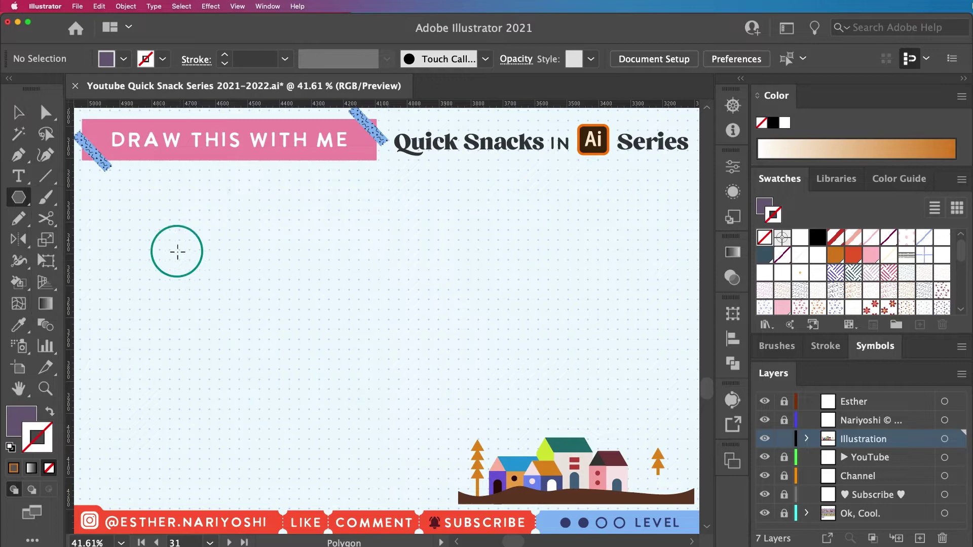
pyautogui.moveTo(235, 299); pyautogui.dragTo(284, 323)
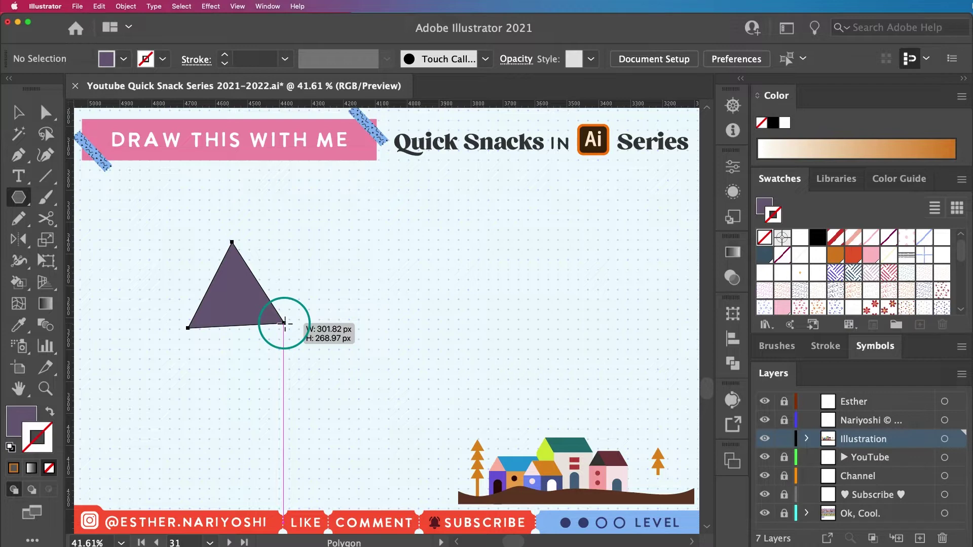
pyautogui.press('Up')
pyautogui.moveTo(285, 323); pyautogui.dragTo(285, 323)
pyautogui.press('Up')
pyautogui.press('Down')
pyautogui.press('Down')
pyautogui.moveTo(285, 323); pyautogui.dragTo(258, 320)
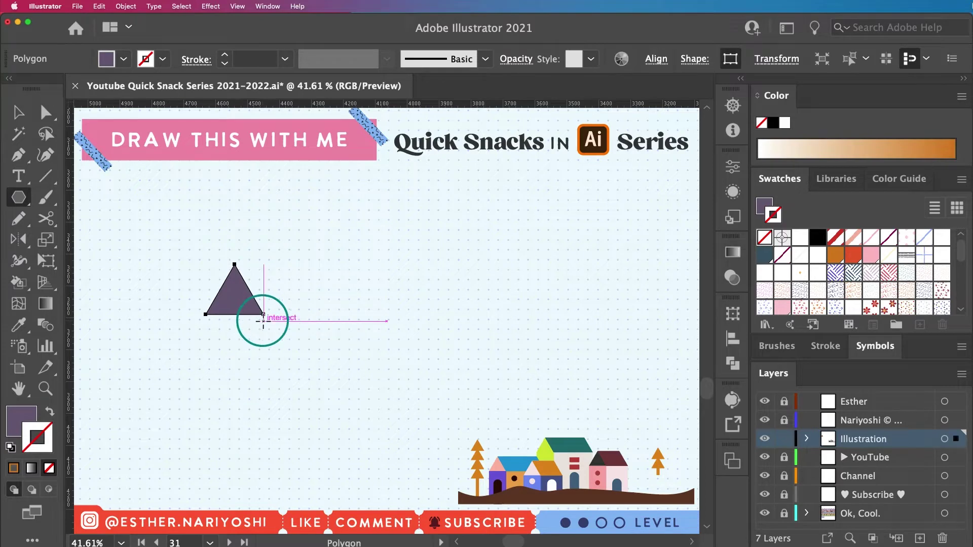
pyautogui.press('v')
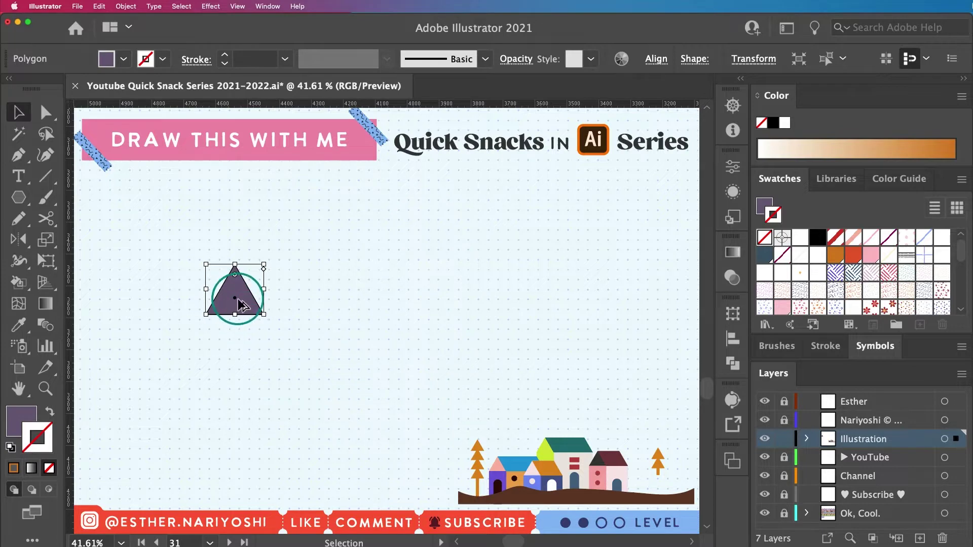
# Step: Copy the triangle downward three times, then select all four stacked triangles
pyautogui.moveTo(225, 304); pyautogui.dragTo(221, 351)
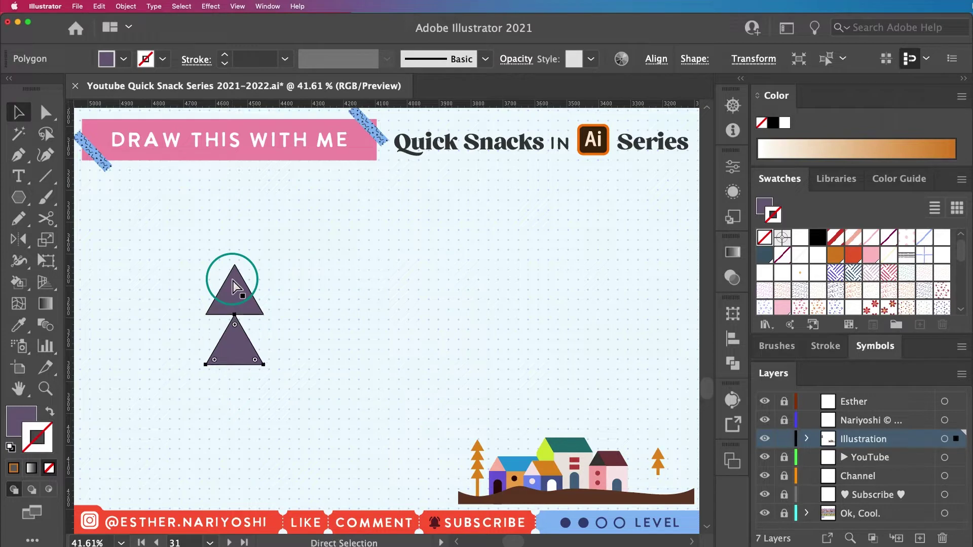
pyautogui.press('super+d')
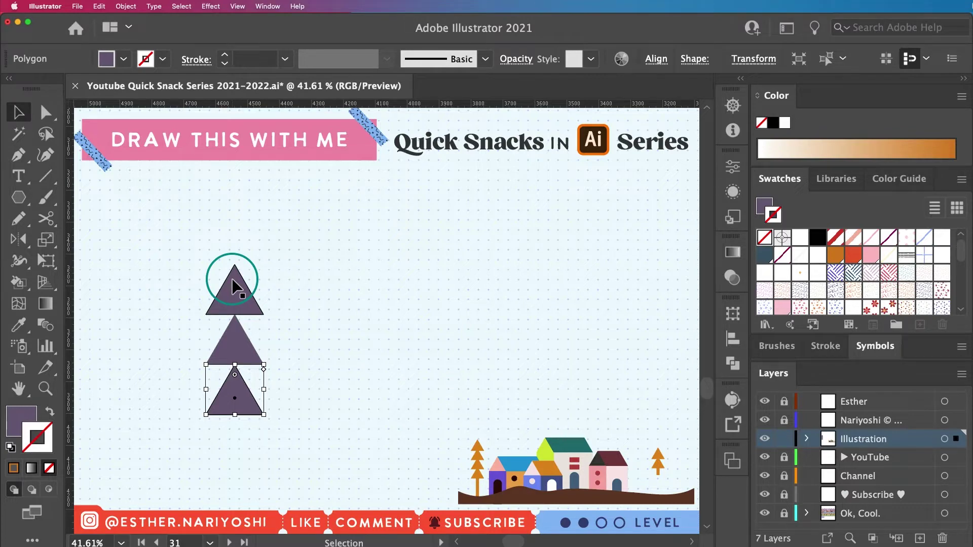
pyautogui.press('a')
pyautogui.press('v')
pyautogui.hotkey('ctrl', 'd')
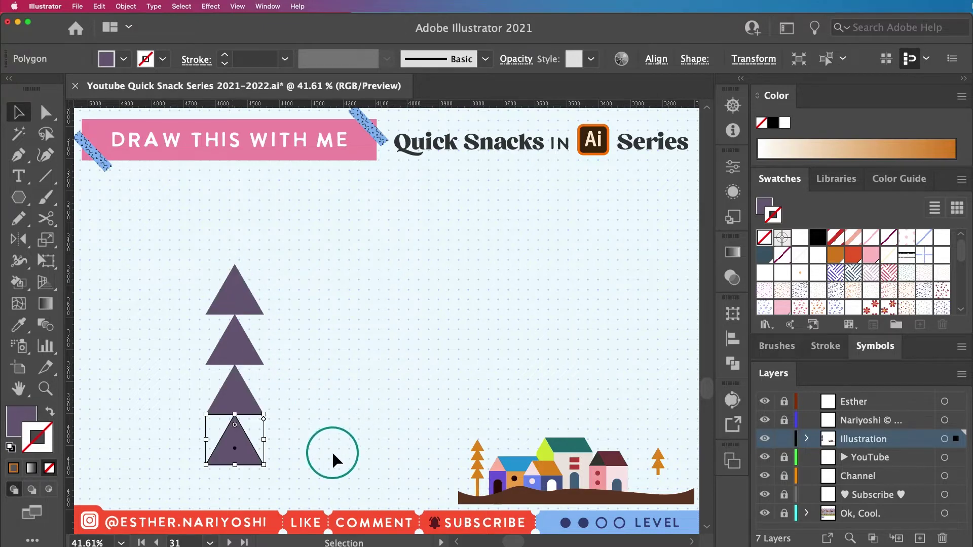
pyautogui.moveTo(331, 462); pyautogui.dragTo(156, 254)
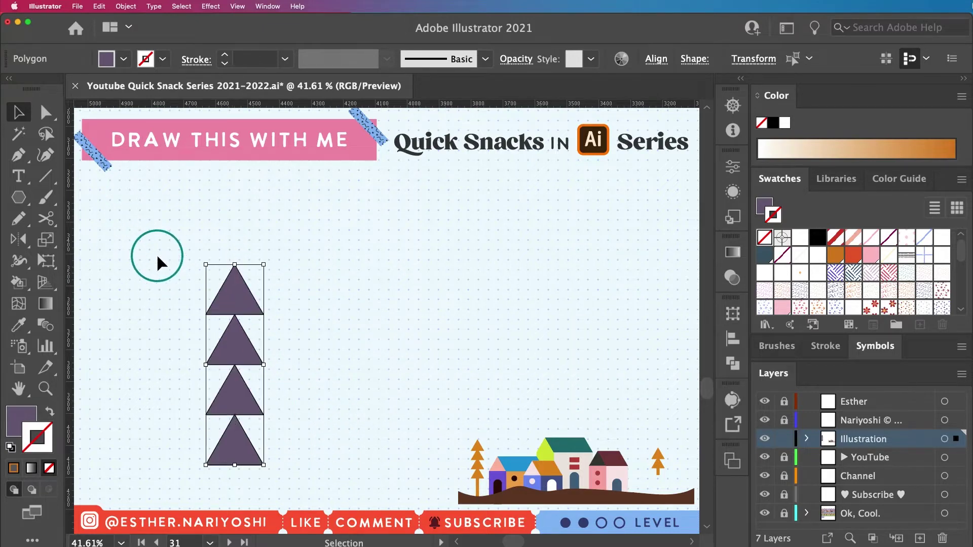
# Step: Move the triangle stack up and left, then scale it down into a slimmer column
pyautogui.press('e')
pyautogui.moveTo(242, 285); pyautogui.dragTo(203, 242)
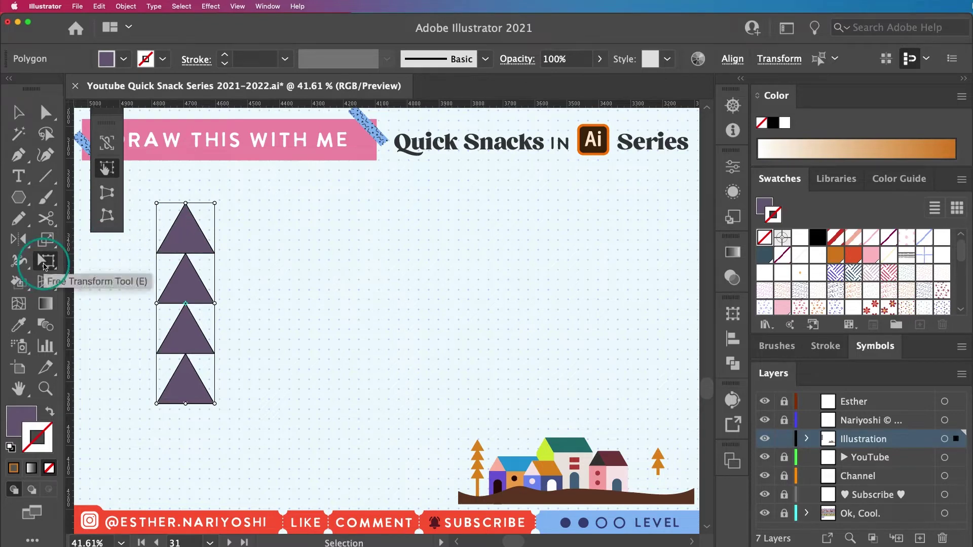
pyautogui.click(46, 263)
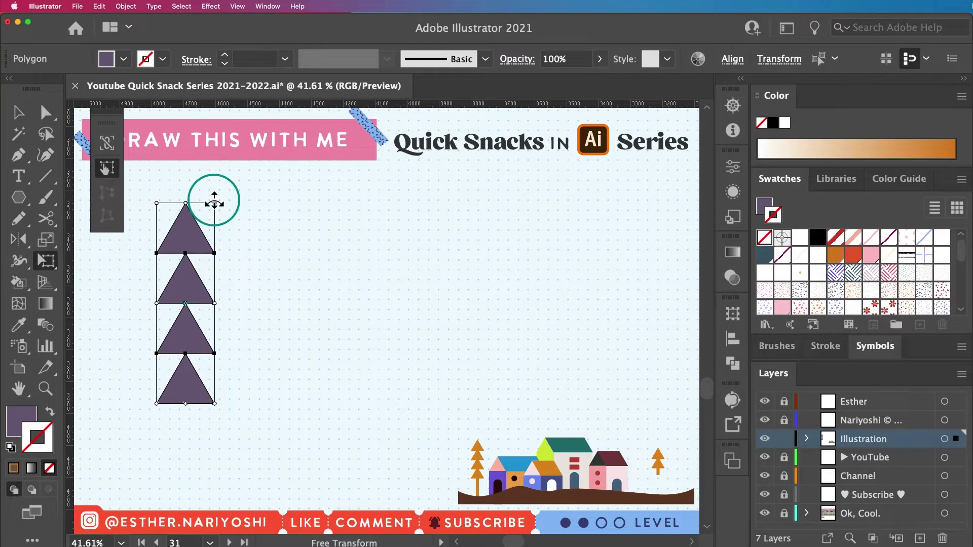
pyautogui.moveTo(215, 204); pyautogui.dragTo(327, 345)
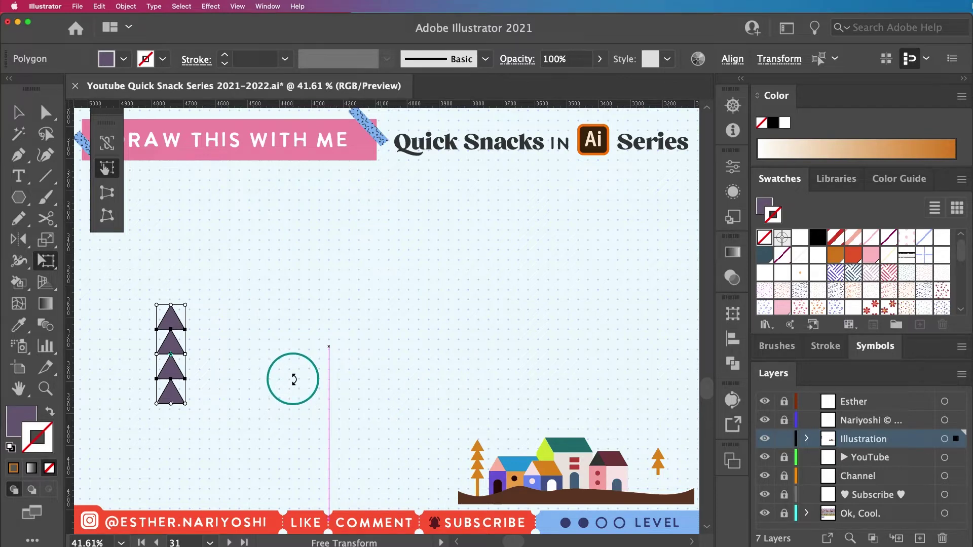
pyautogui.press('i')
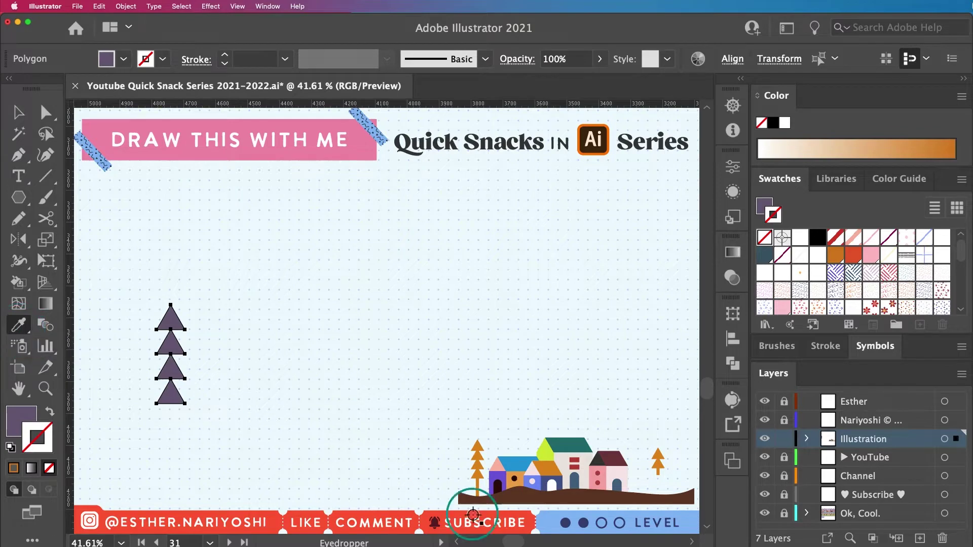
# Step: Make the triangles orange like the existing tree and draw a thin orange trunk below them
pyautogui.click(478, 447)
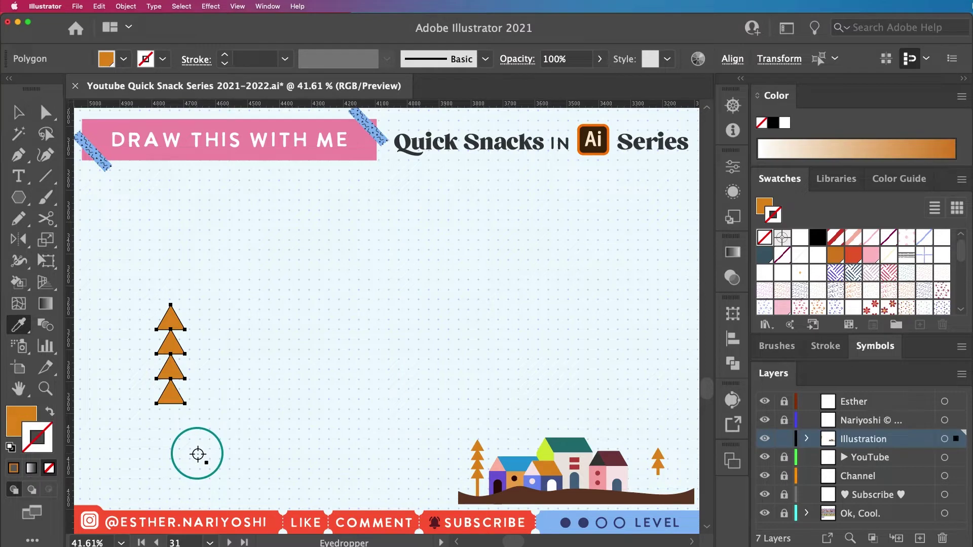
pyautogui.press('m')
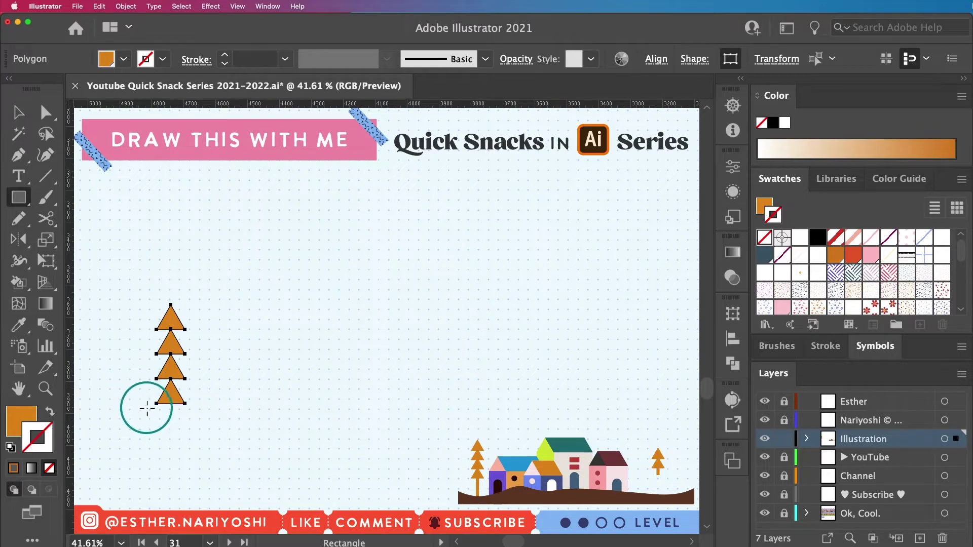
pyautogui.press('super+shift+a')
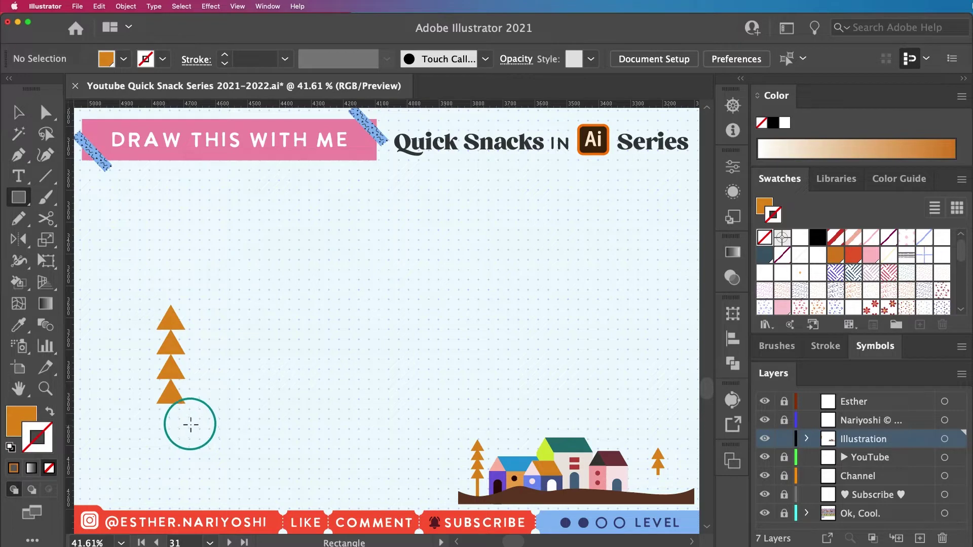
pyautogui.moveTo(197, 403)
pyautogui.mouseDown()
pyautogui.moveTo(206, 461)
pyautogui.moveTo(207, 440)
pyautogui.mouseUp()
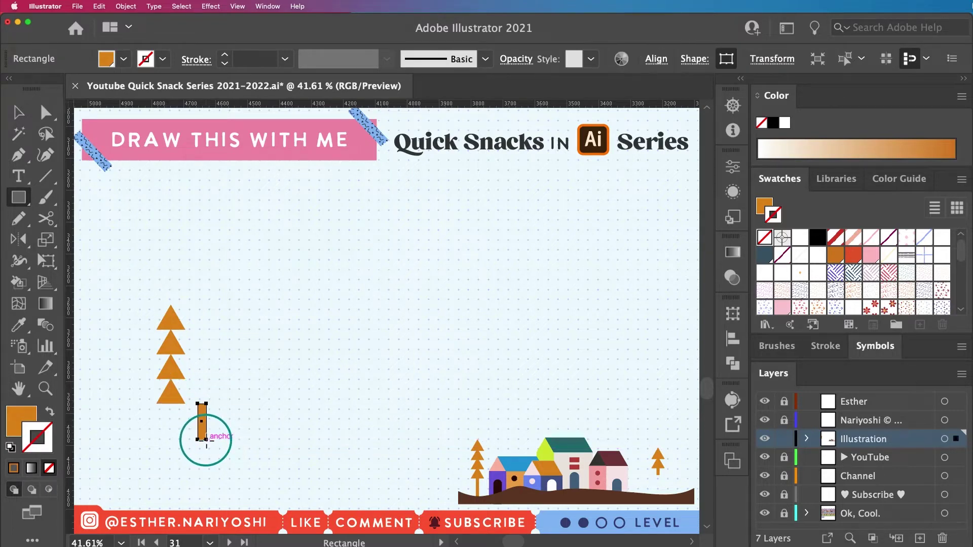
pyautogui.press('v')
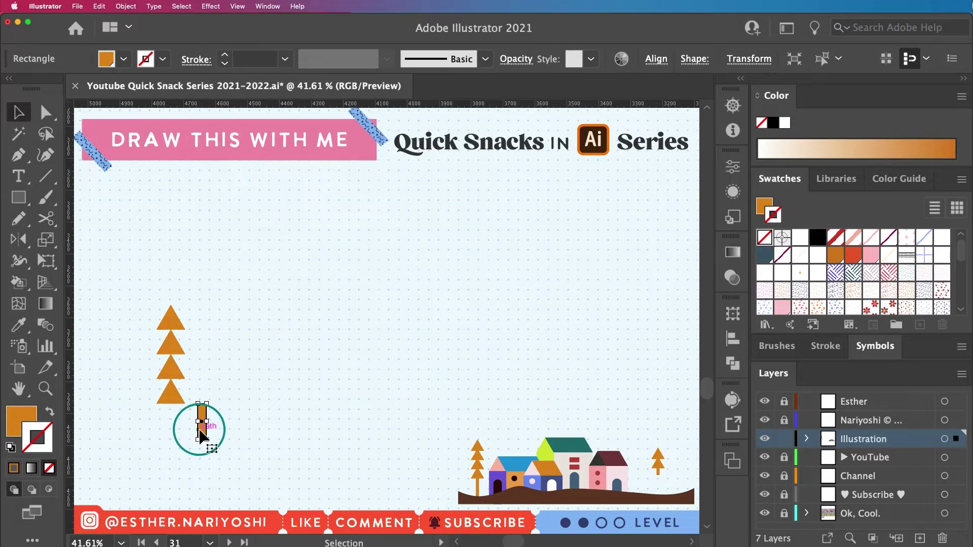
pyautogui.moveTo(199, 432); pyautogui.dragTo(171, 432)
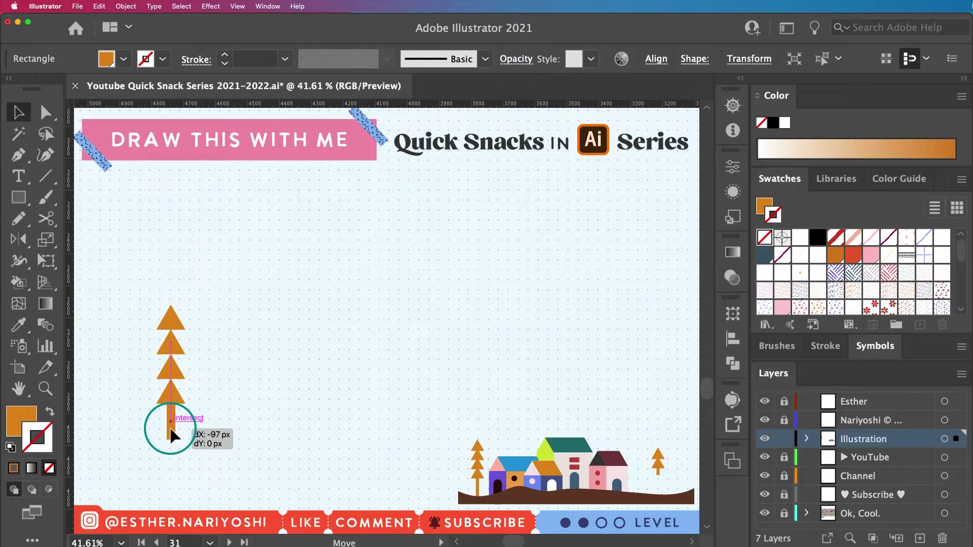
pyautogui.moveTo(171, 435); pyautogui.dragTo(199, 432)
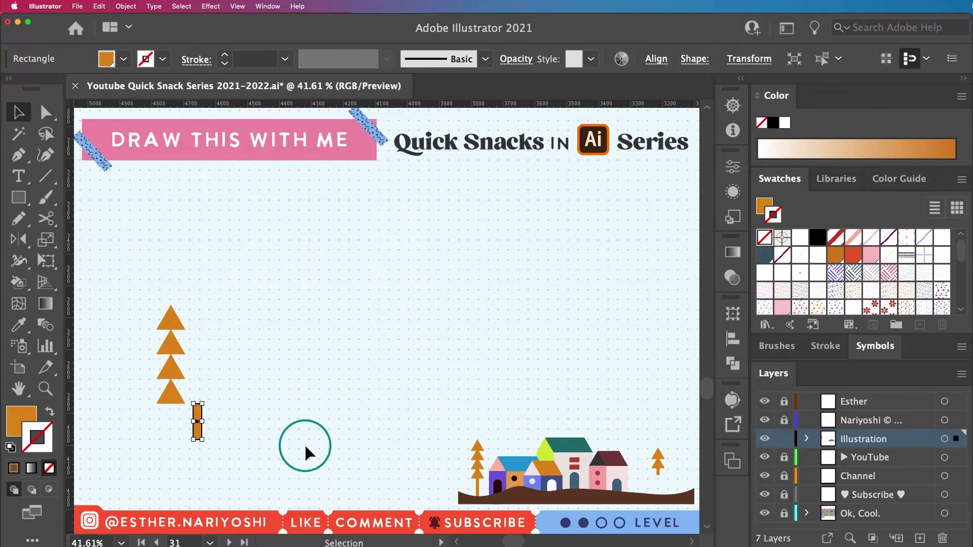
# Step: Centre the trunk horizontally under the stack, using the top triangle as the alignment key object
pyautogui.moveTo(134, 293); pyautogui.dragTo(231, 447)
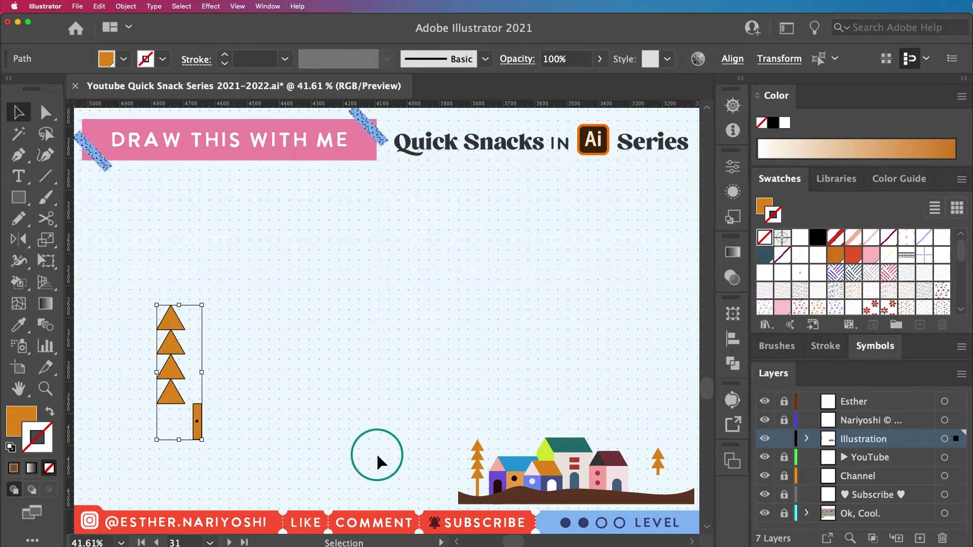
pyautogui.click(731, 342)
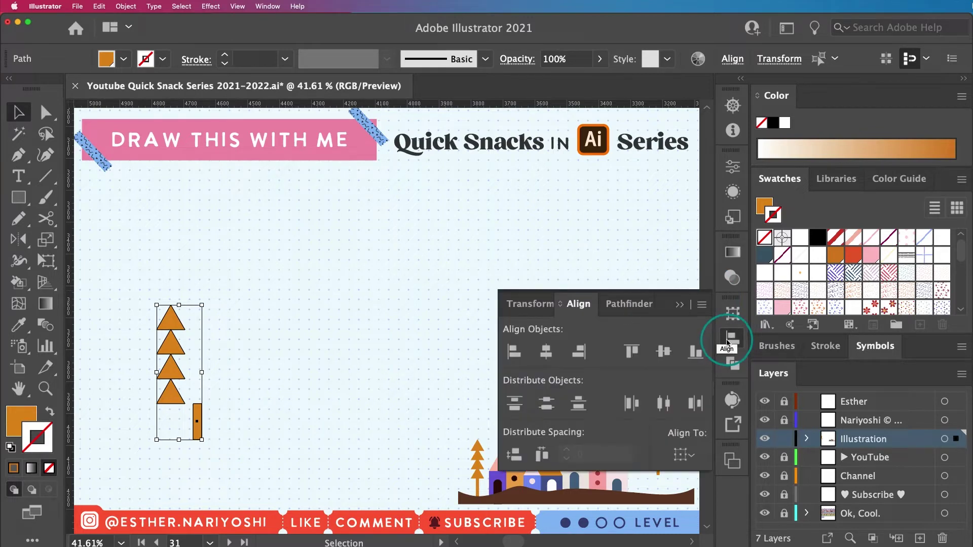
pyautogui.click(268, 6)
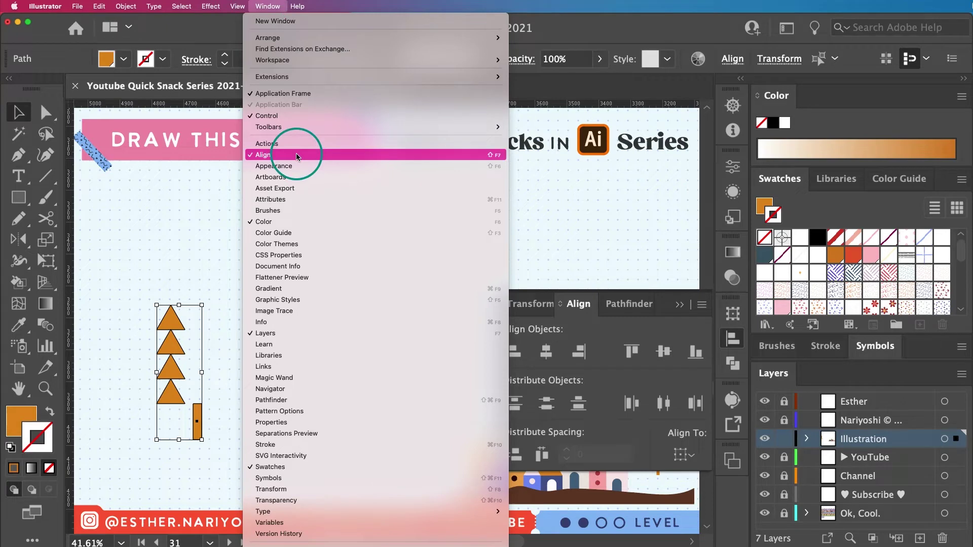
pyautogui.click(568, 207)
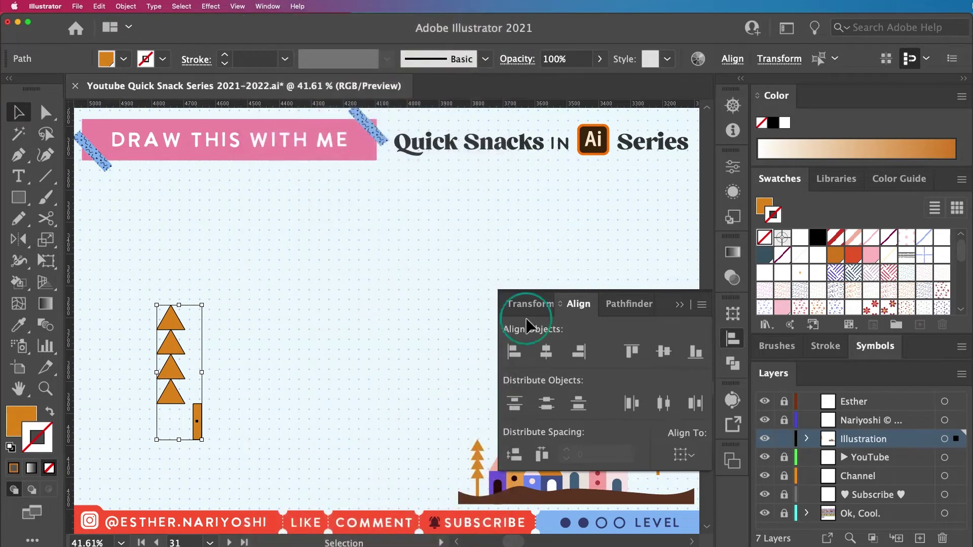
pyautogui.click(172, 327)
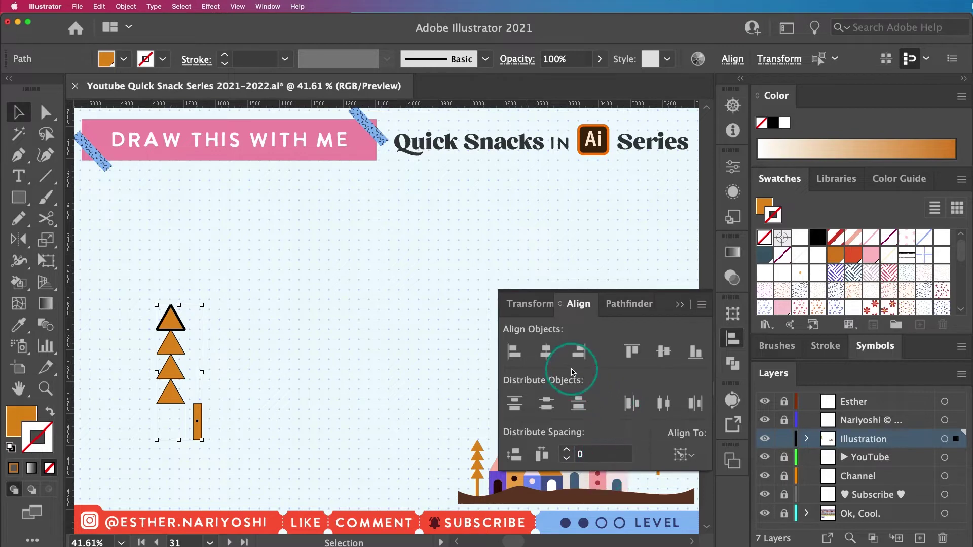
pyautogui.click(546, 353)
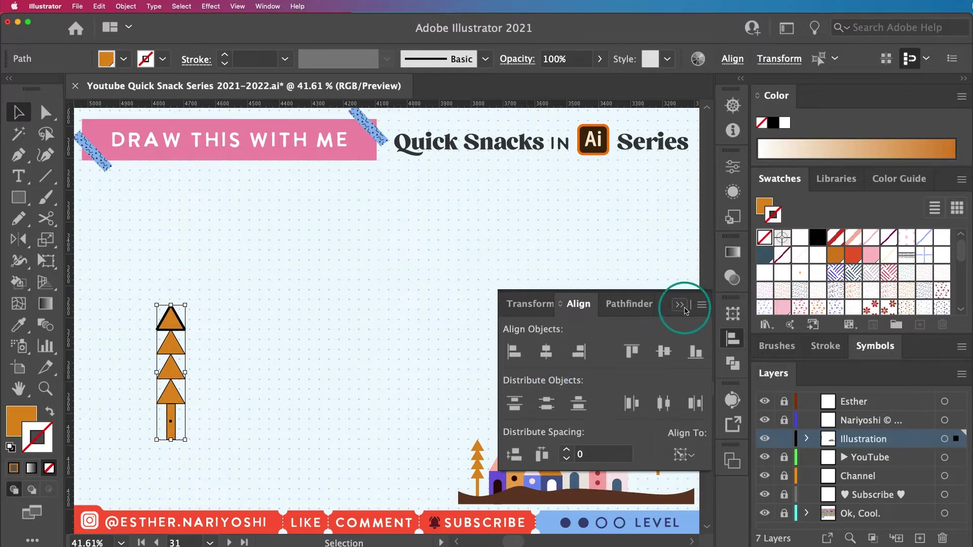
pyautogui.click(276, 383)
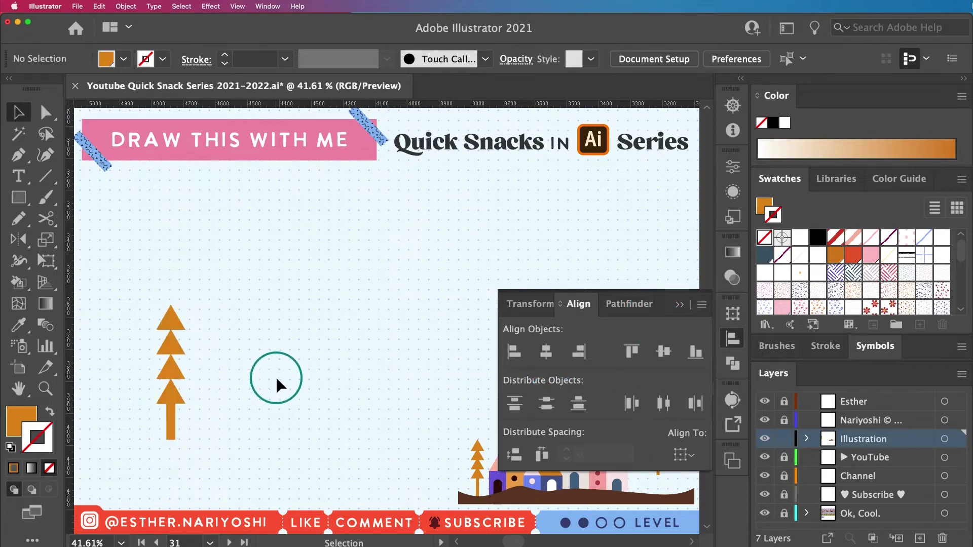
pyautogui.click(681, 305)
pyautogui.click(170, 426)
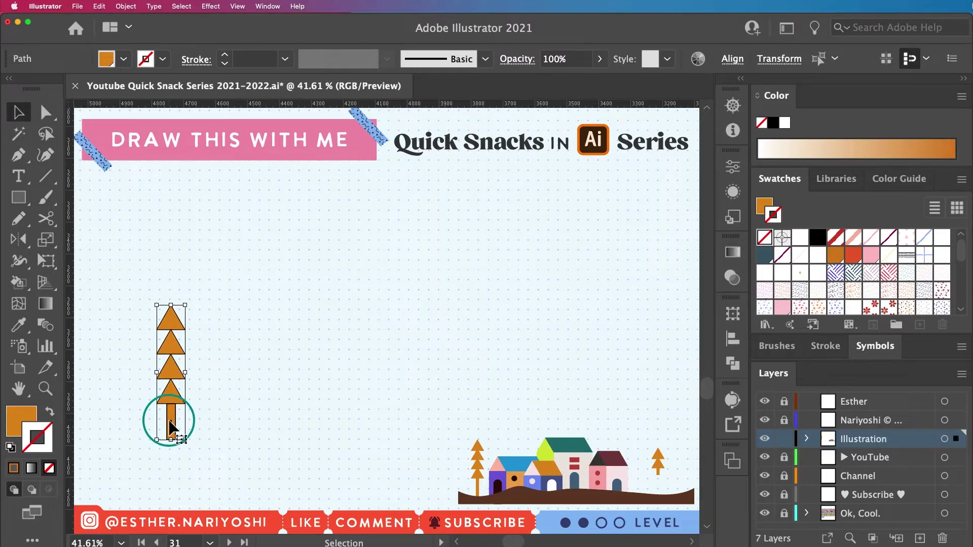
# Step: Duplicate the orange tree over to the right side of the artboard
pyautogui.moveTo(173, 427); pyautogui.dragTo(641, 398)
pyautogui.click(680, 423)
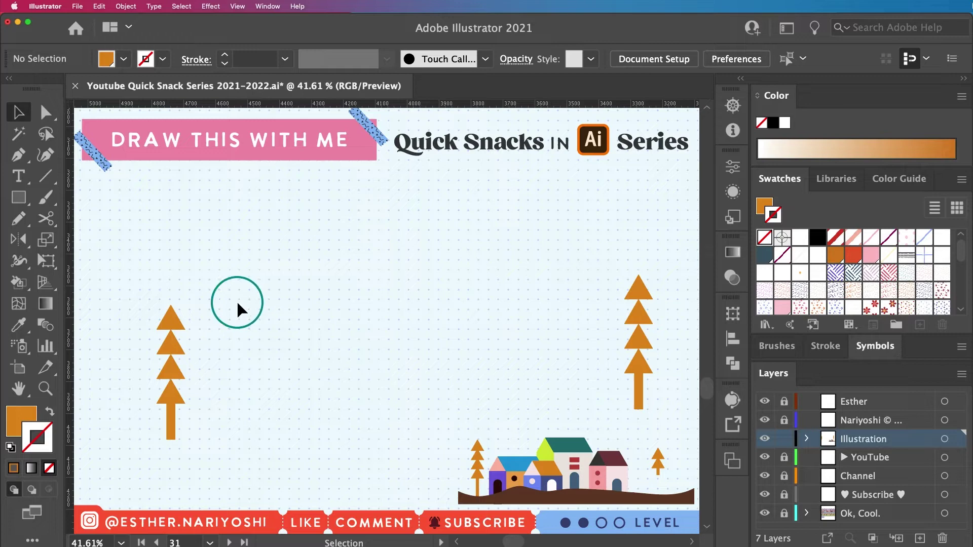
pyautogui.press('m')
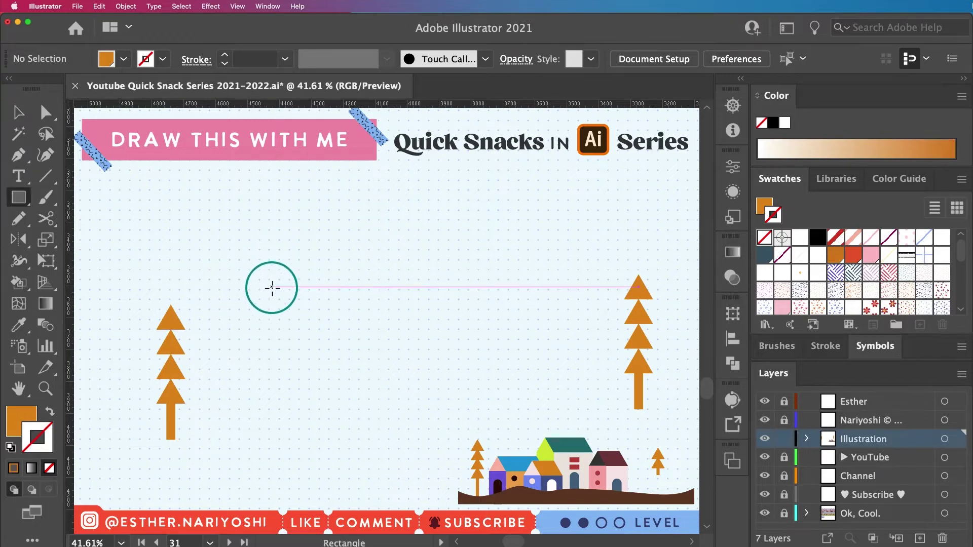
# Step: Draw a roughly 429 by 173 px rectangle above the trees, filled with the sample roof's teal
pyautogui.moveTo(272, 287); pyautogui.dragTo(404, 344)
pyautogui.press('i')
pyautogui.click(572, 444)
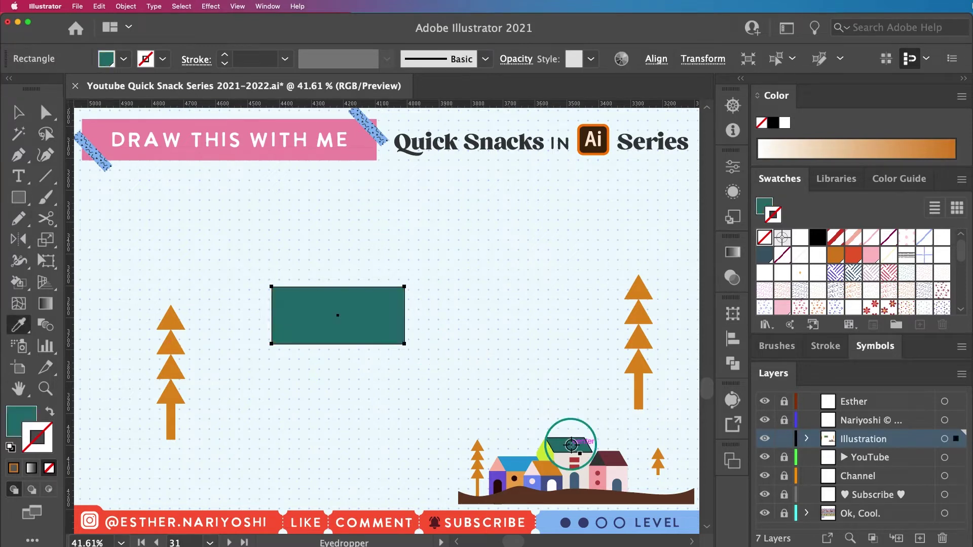
pyautogui.press('v')
pyautogui.press('super+shift+a')
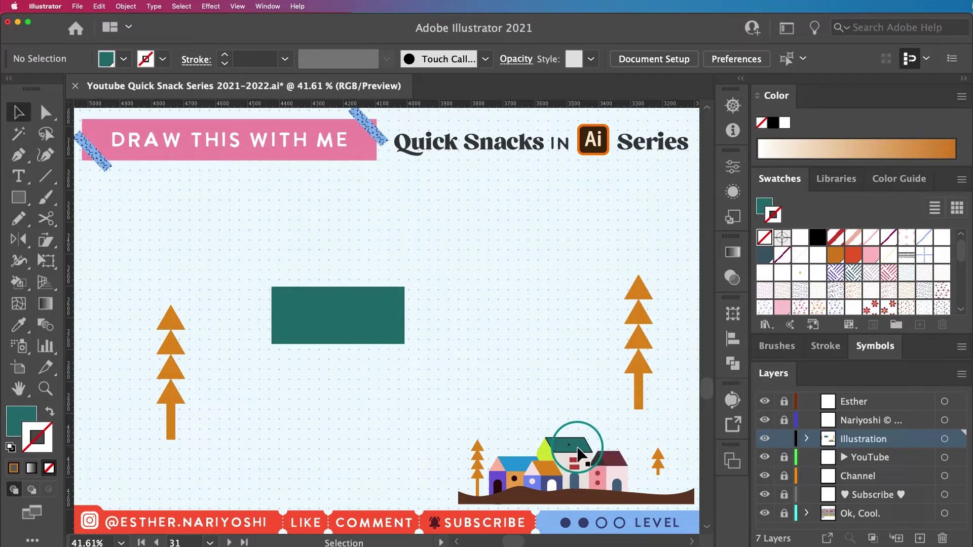
# Step: Raise the teal rectangle and shear it -30° on the horizontal axis into a parallelogram
pyautogui.click(350, 325)
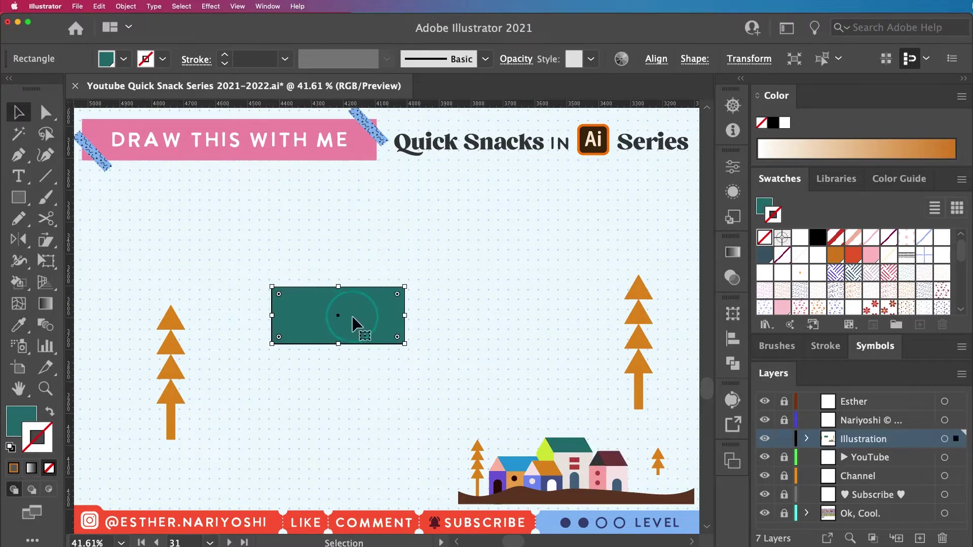
pyautogui.moveTo(369, 326); pyautogui.dragTo(367, 266)
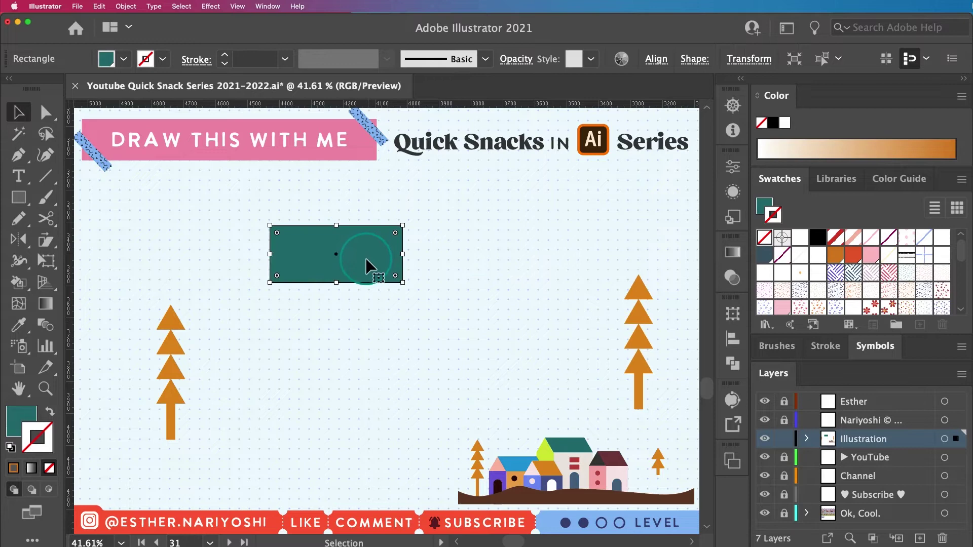
pyautogui.rightClick(361, 250)
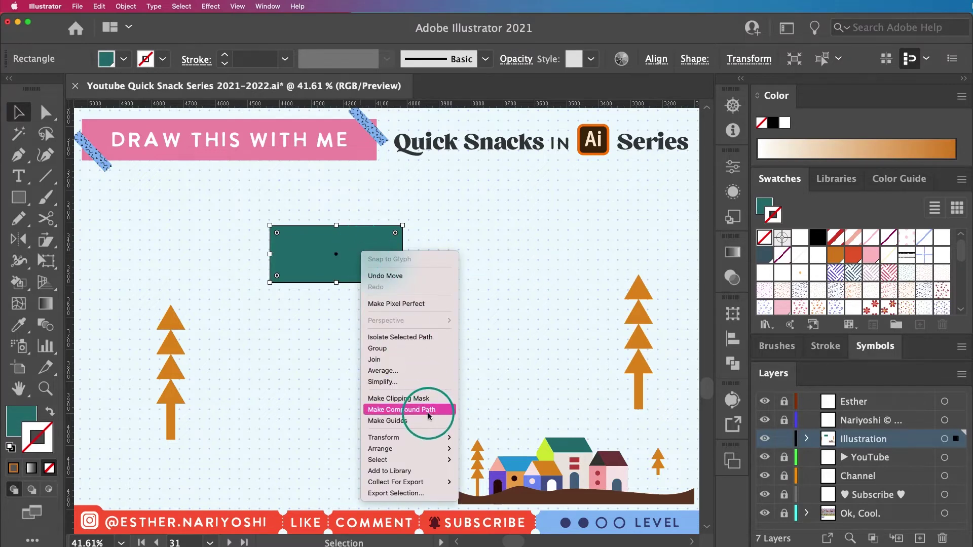
pyautogui.moveTo(418, 435)
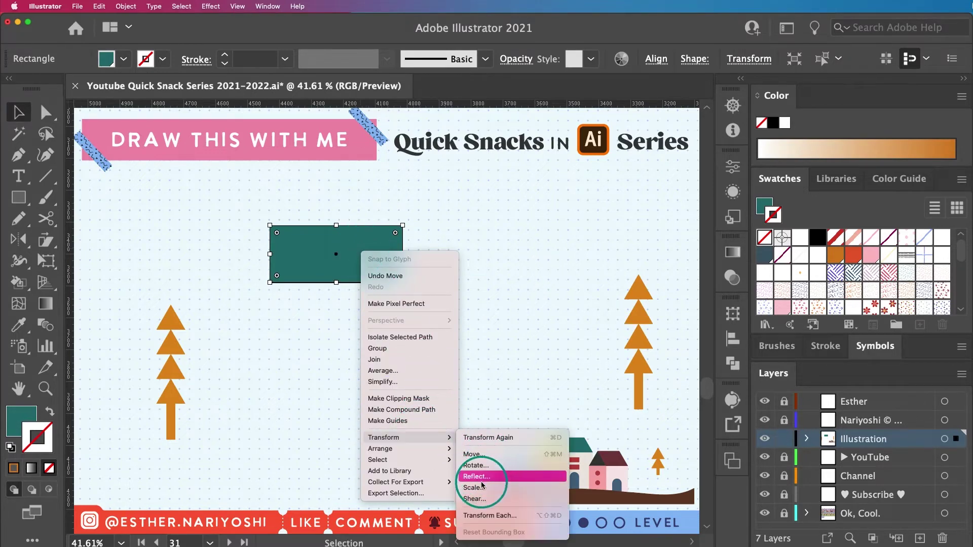
pyautogui.click(482, 500)
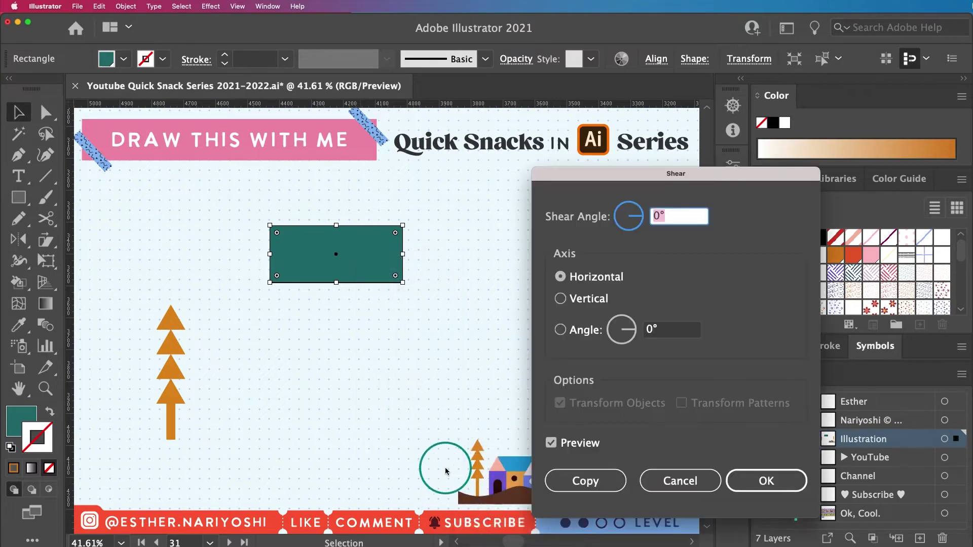
pyautogui.moveTo(740, 176); pyautogui.dragTo(643, 155)
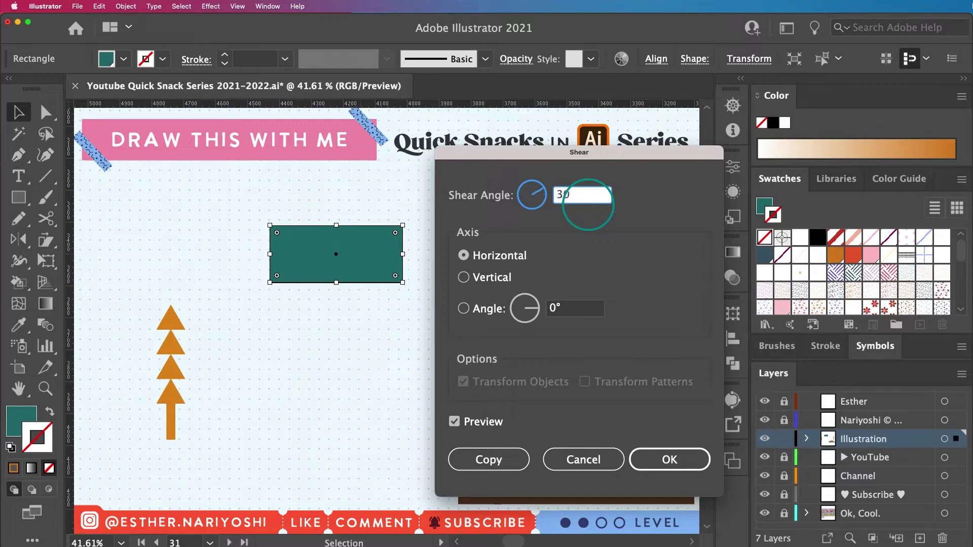
pyautogui.write('30')
pyautogui.click(561, 234)
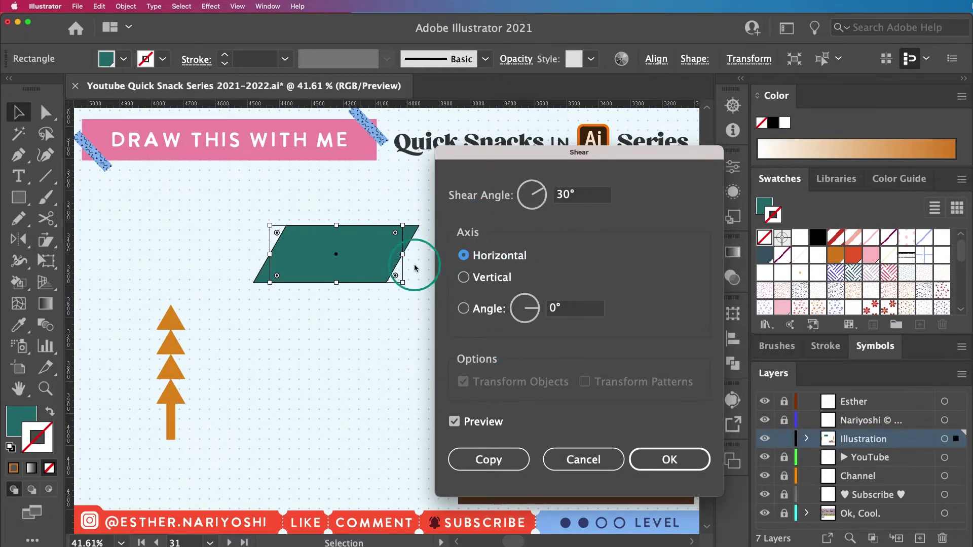
pyautogui.click(556, 196)
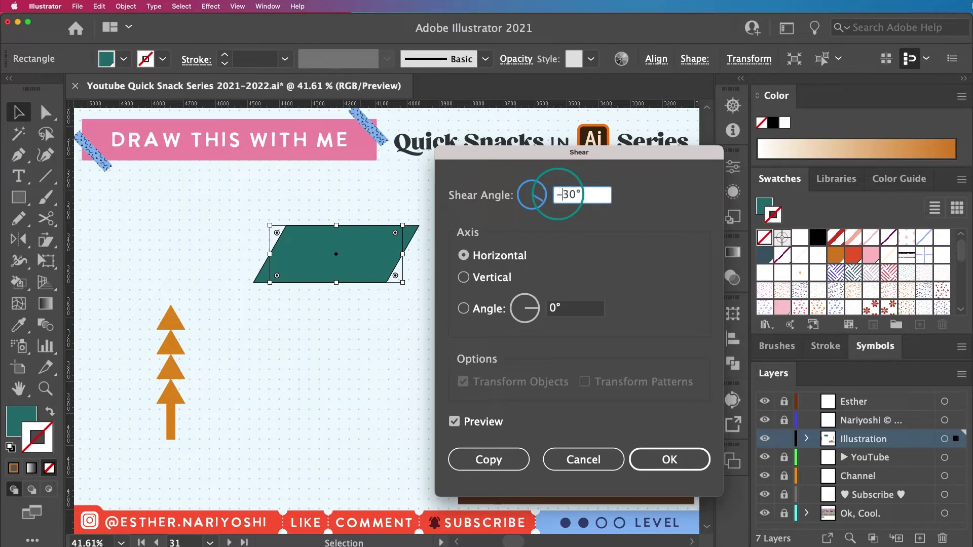
pyautogui.write('-')
pyautogui.press('Tab')
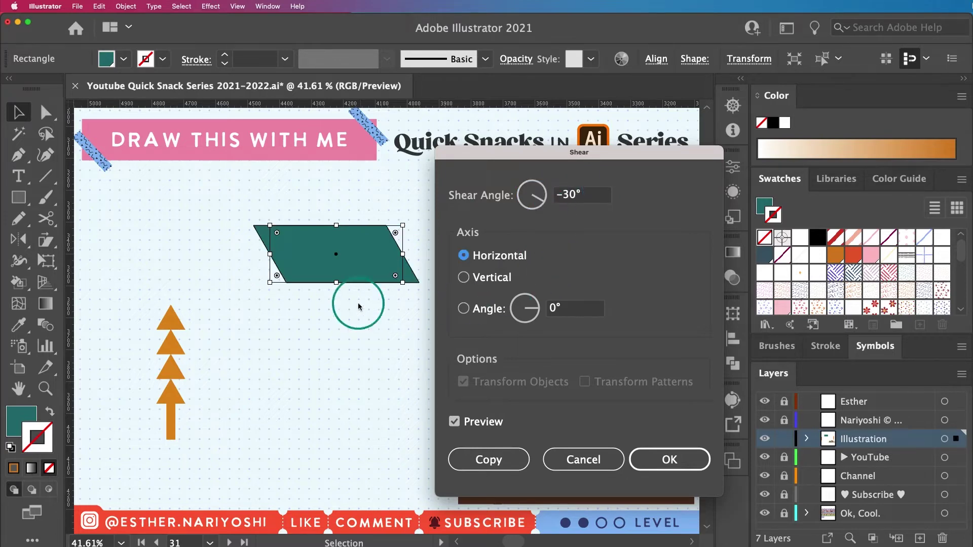
pyautogui.click(669, 460)
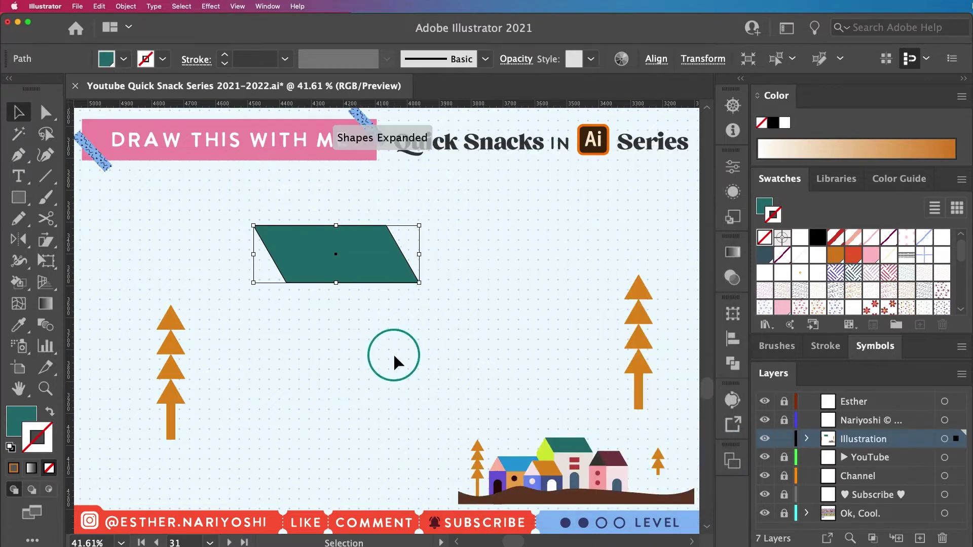
# Step: Lower the parallelogram and draw a teal triangle beside its left end
pyautogui.moveTo(336, 273); pyautogui.dragTo(373, 302)
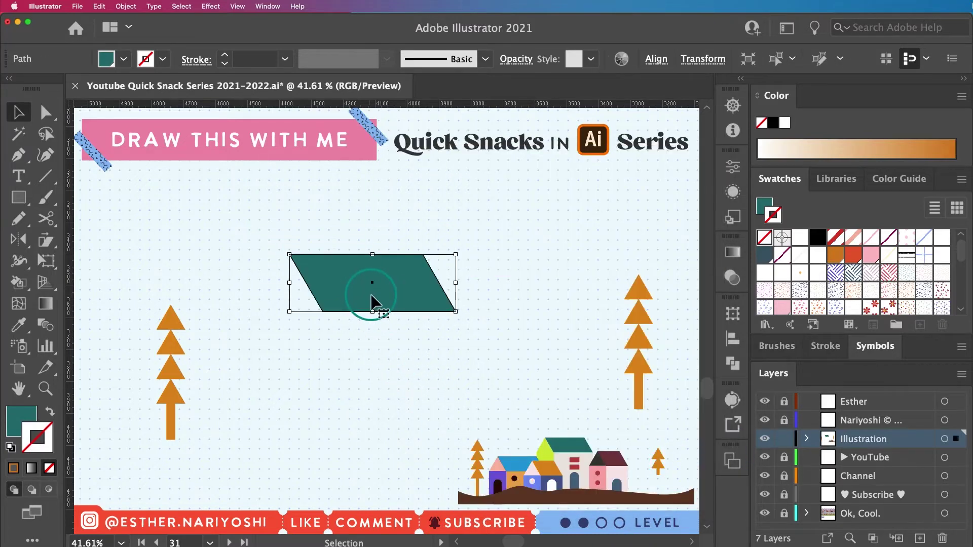
pyautogui.click(19, 197)
pyautogui.click(92, 259)
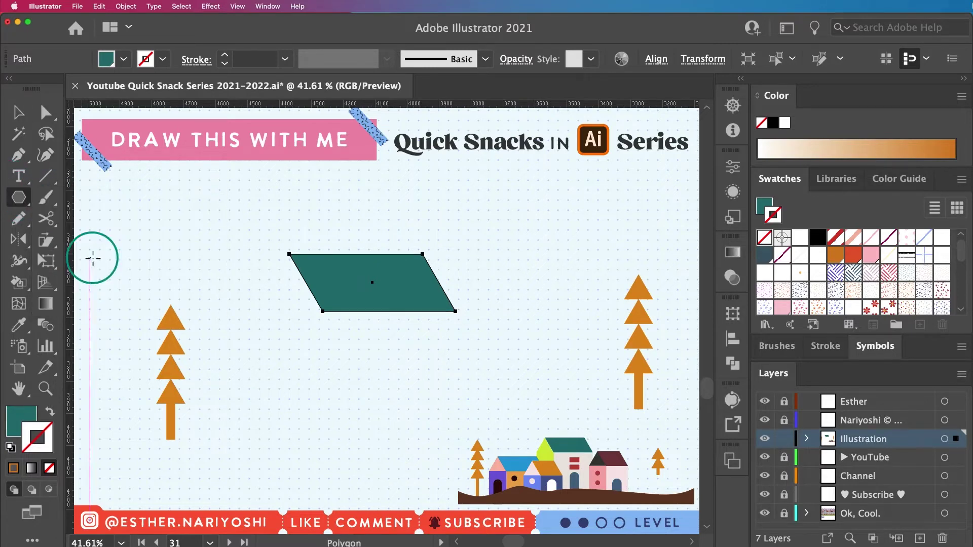
pyautogui.moveTo(289, 254); pyautogui.dragTo(265, 321)
pyautogui.press('v')
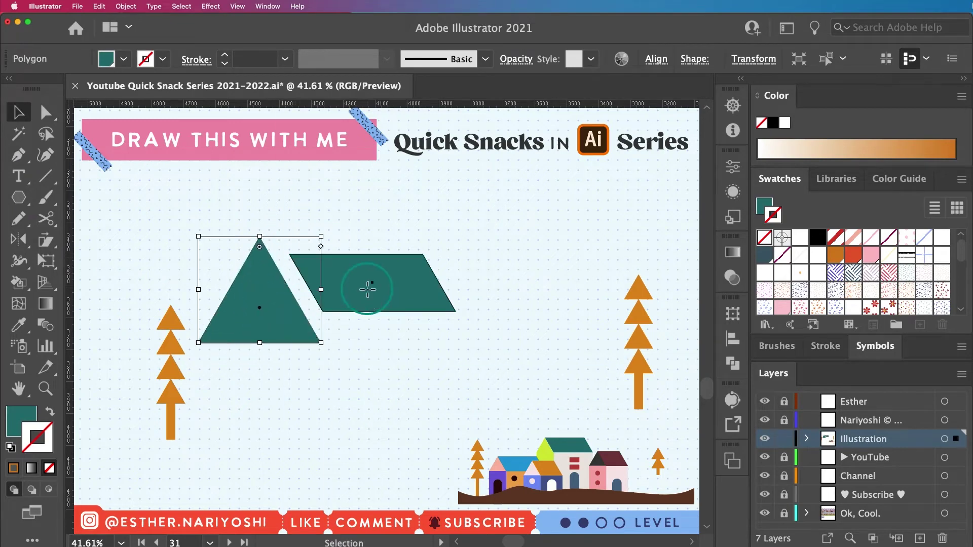
# Step: Check the parallelogram's 179 px height in Transform, then select the triangle
pyautogui.click(398, 303)
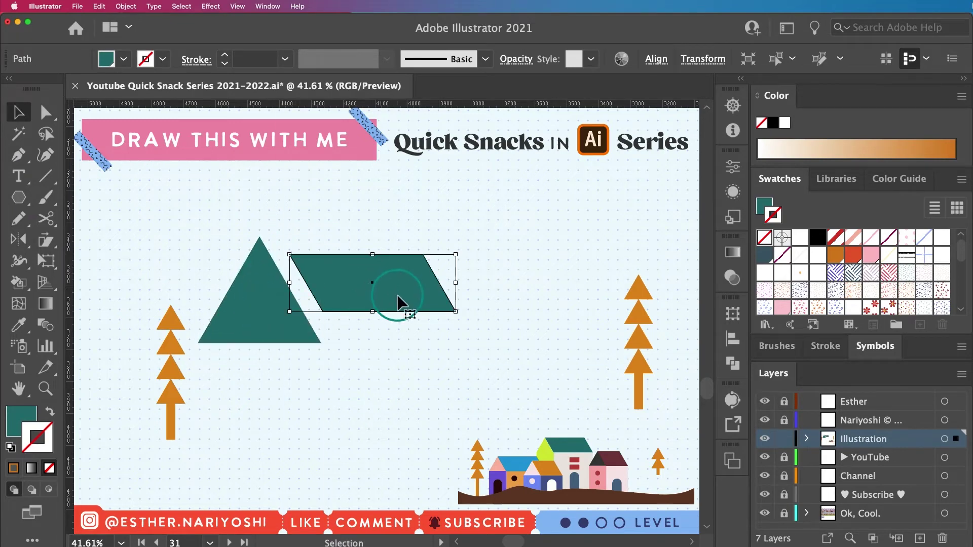
pyautogui.click(699, 60)
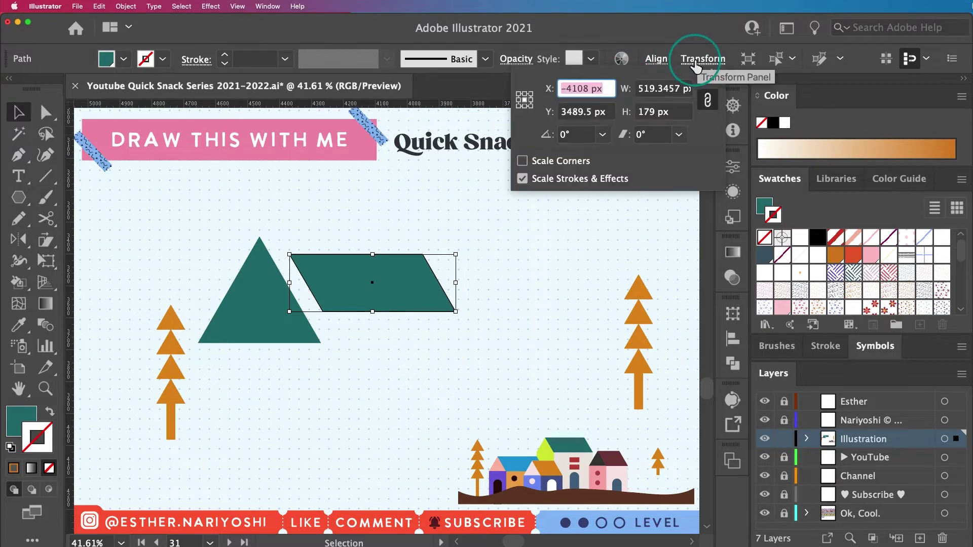
pyautogui.click(681, 111)
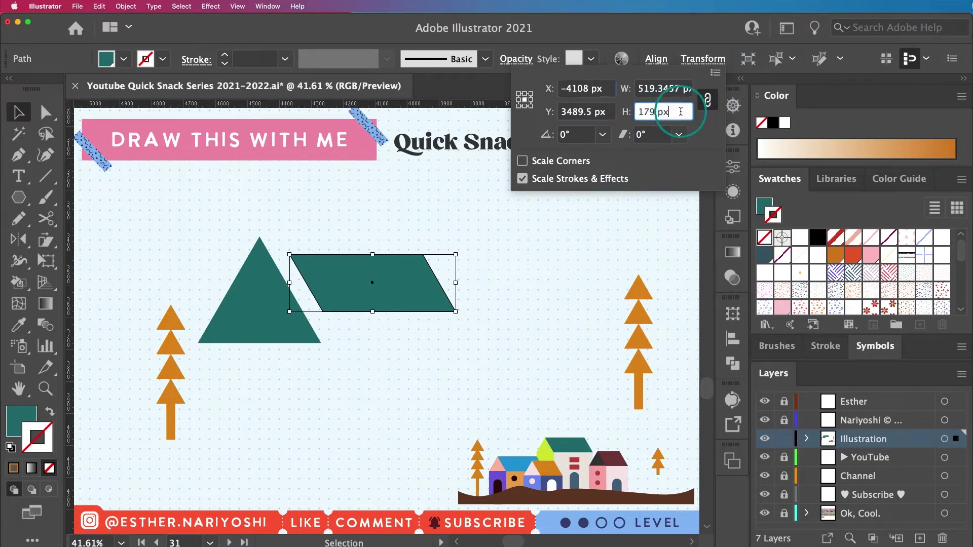
pyautogui.click(569, 256)
pyautogui.click(254, 309)
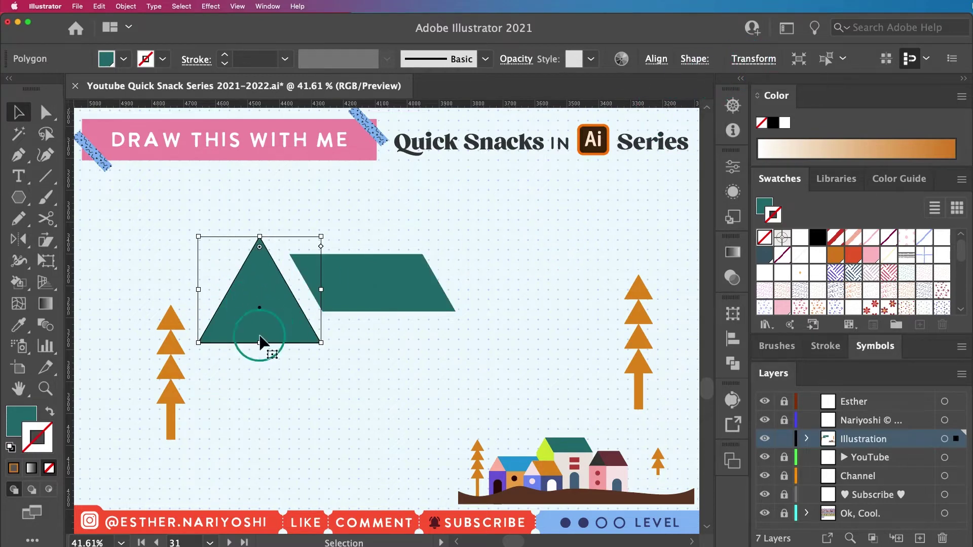
# Step: Scale the triangle proportionally from 333 px to 179 px tall, with width and height linked
pyautogui.click(735, 59)
pyautogui.click(719, 112)
pyautogui.doubleClick(719, 112)
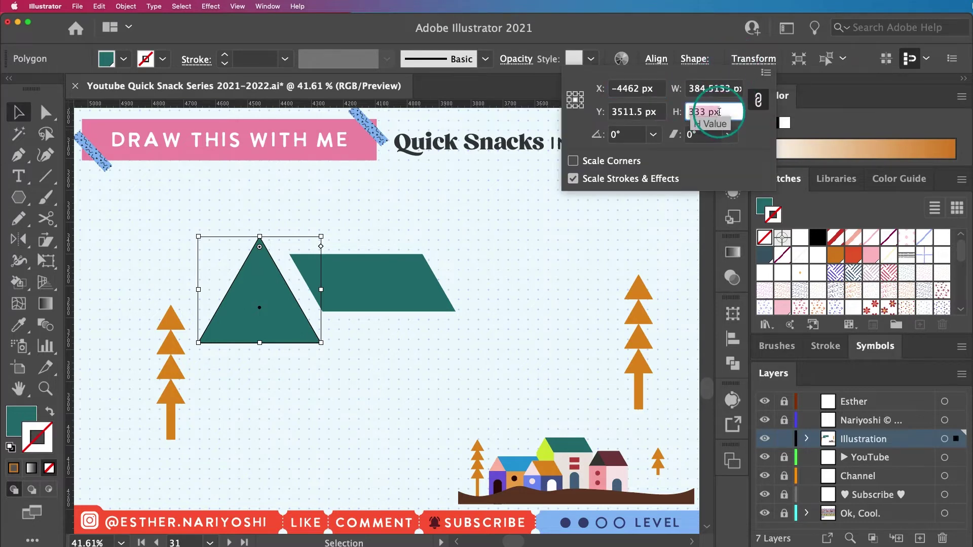
pyautogui.click(759, 100)
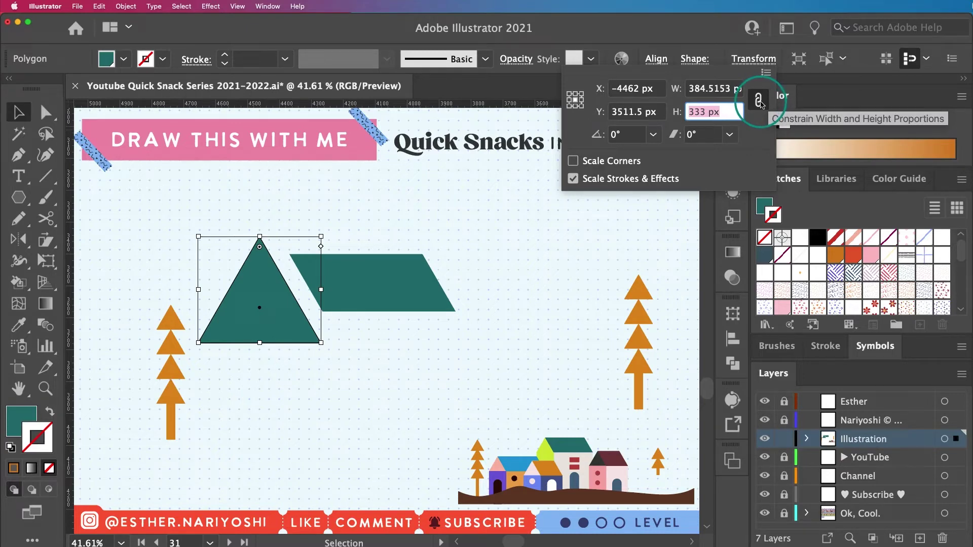
pyautogui.write('179')
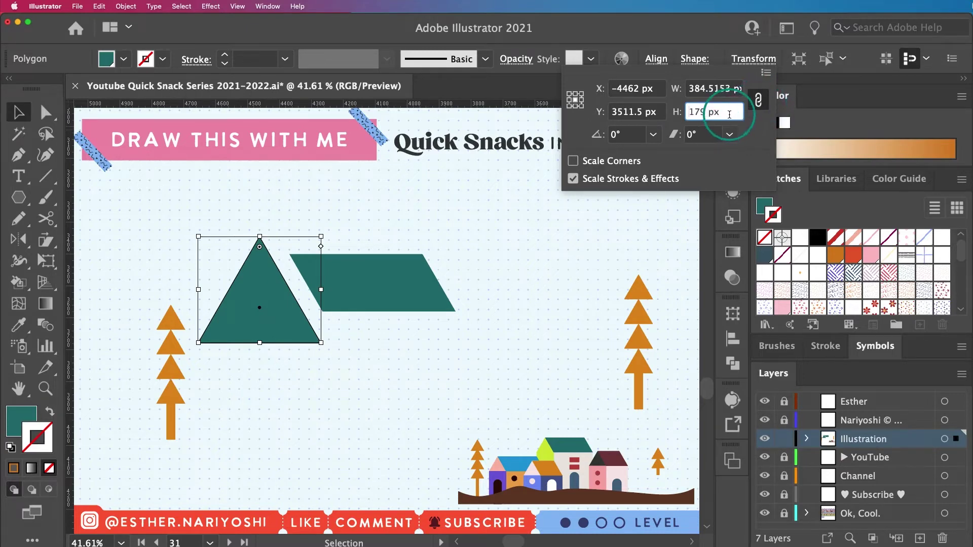
pyautogui.press('Tab')
pyautogui.press('Return')
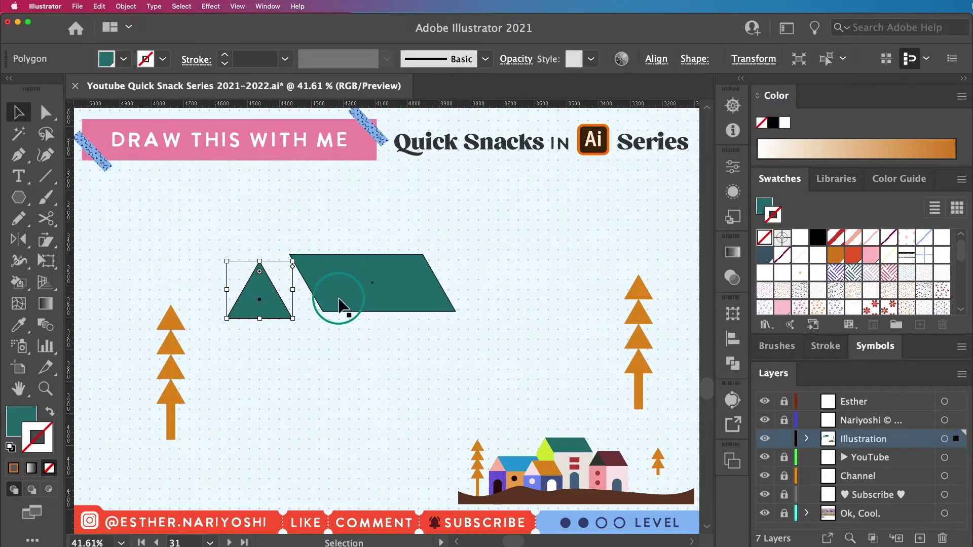
# Step: Recolour the small triangle with the house's lime green
pyautogui.press('i')
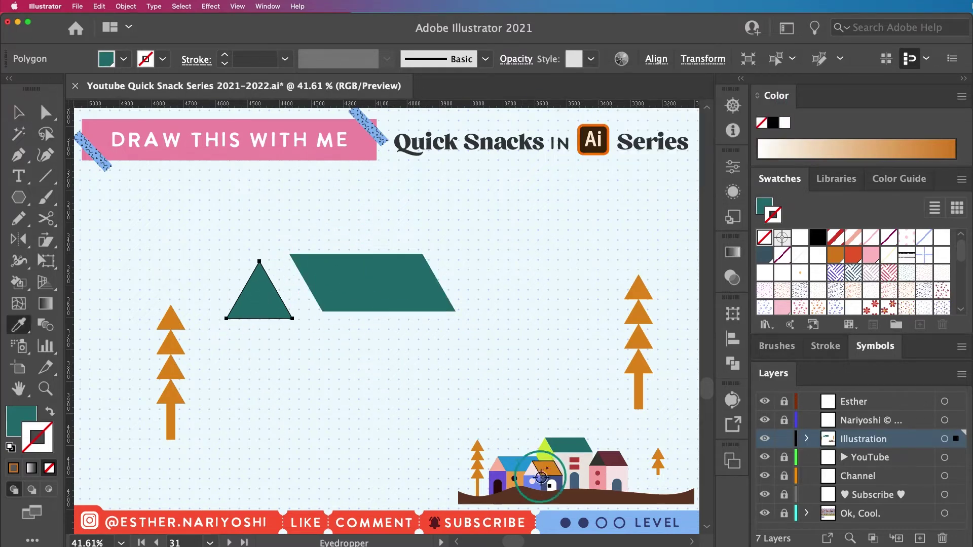
pyautogui.click(546, 449)
pyautogui.press('v')
pyautogui.click(277, 361)
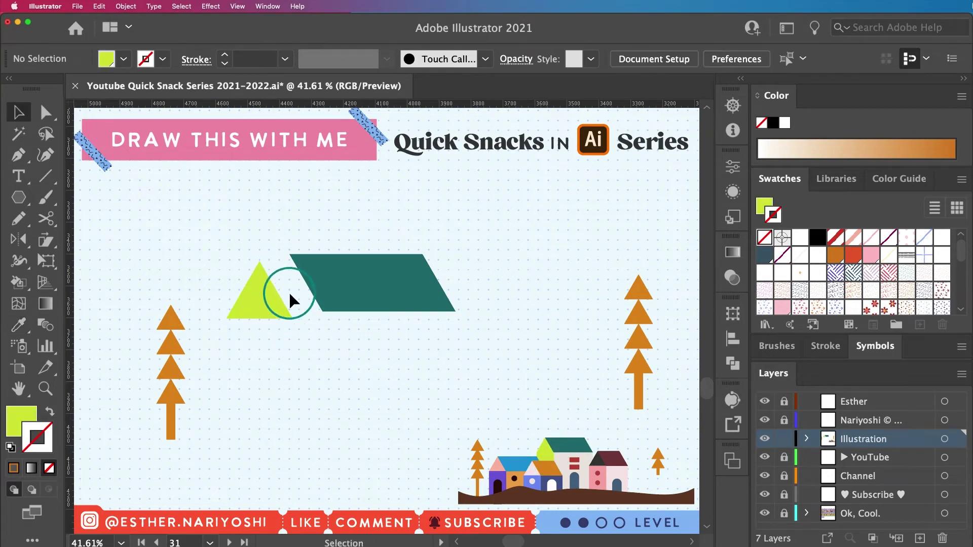
# Step: Tuck the lime triangle against the teal roof's left slant and move both up together
pyautogui.click(263, 312)
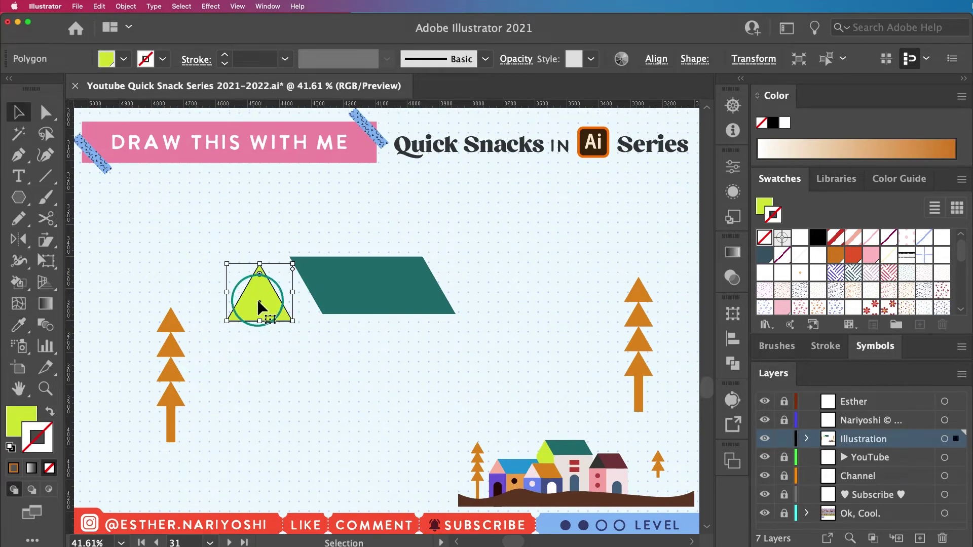
pyautogui.moveTo(256, 293); pyautogui.dragTo(287, 285)
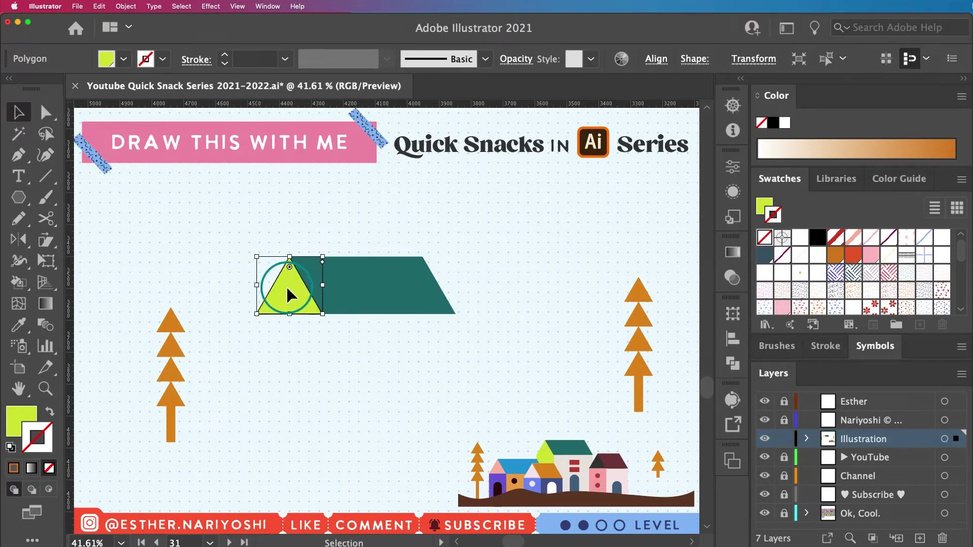
pyautogui.click(315, 335)
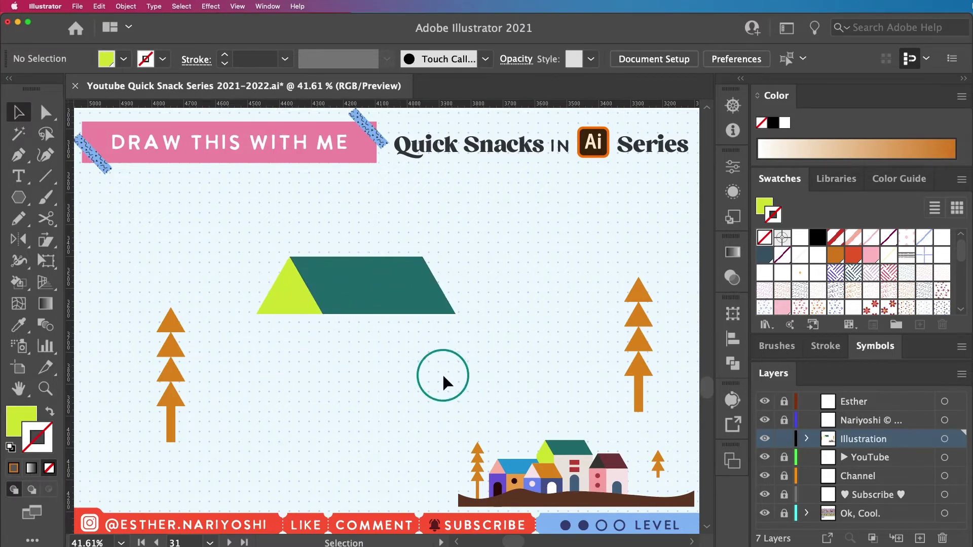
pyautogui.moveTo(445, 380); pyautogui.dragTo(218, 304)
pyautogui.moveTo(374, 282); pyautogui.dragTo(366, 258)
pyautogui.click(462, 405)
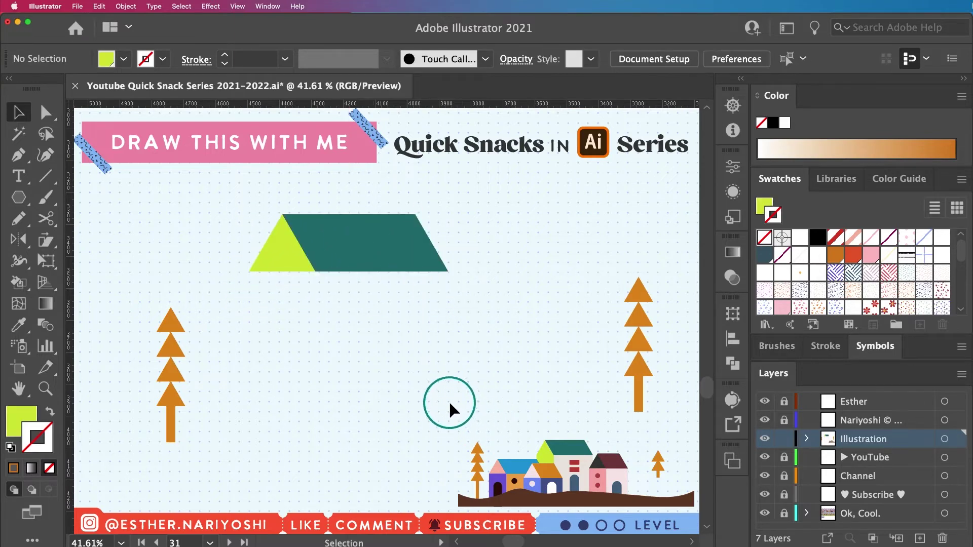
pyautogui.press('m')
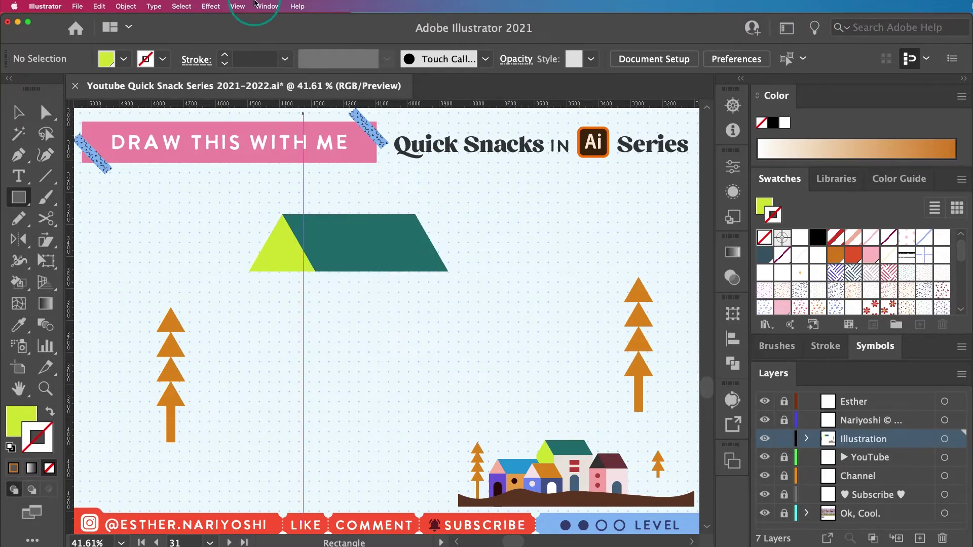
# Step: Enable Smart Guides from the View menu
pyautogui.click(237, 6)
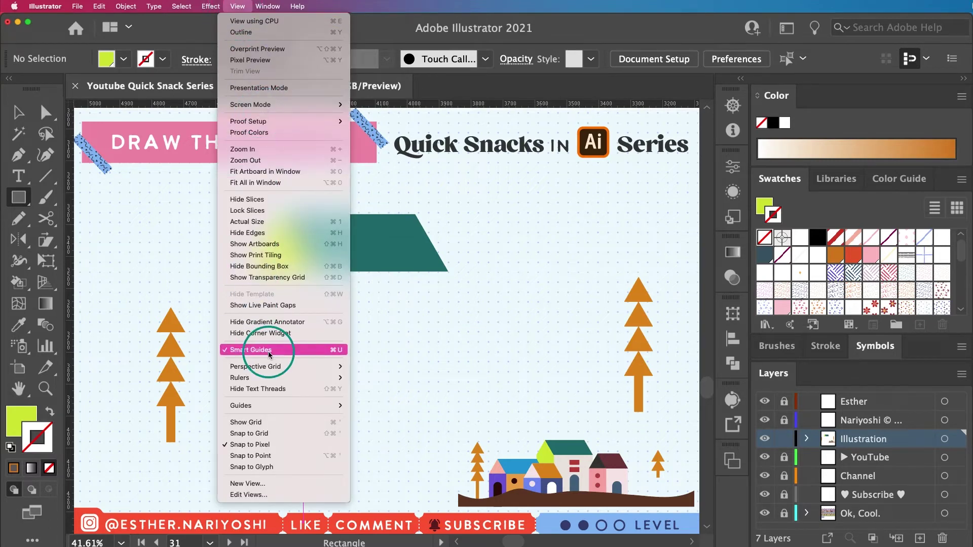
pyautogui.click(233, 350)
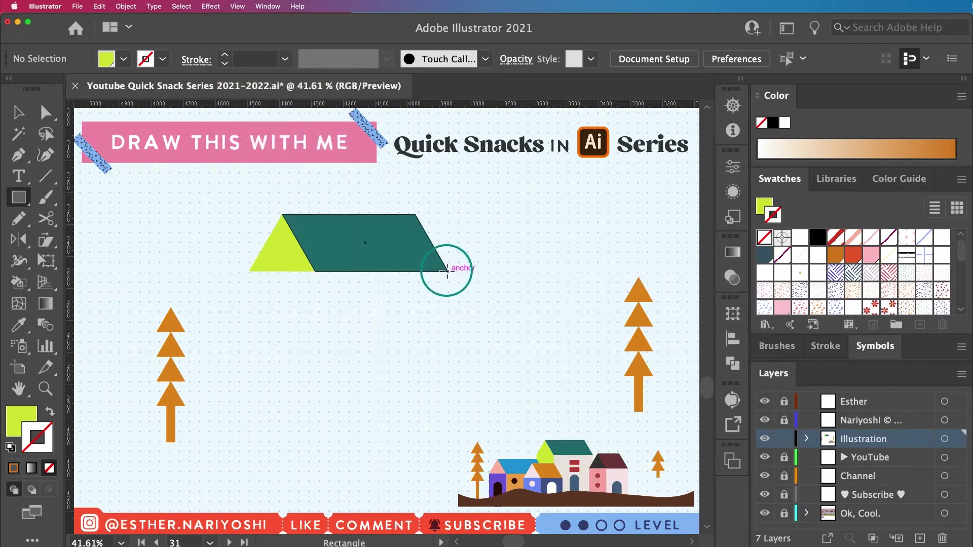
# Step: Draw a rectangle down from the roof's corner and colour it the houses' off-white
pyautogui.moveTo(448, 271)
pyautogui.mouseDown()
pyautogui.moveTo(355, 373)
pyautogui.moveTo(315, 379)
pyautogui.mouseUp()
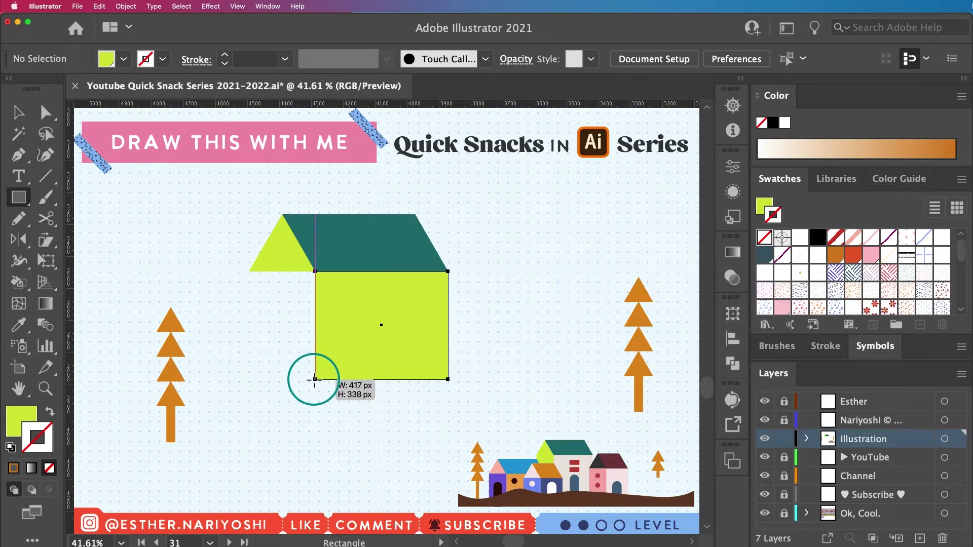
pyautogui.moveTo(315, 379); pyautogui.dragTo(316, 392)
pyautogui.press('i')
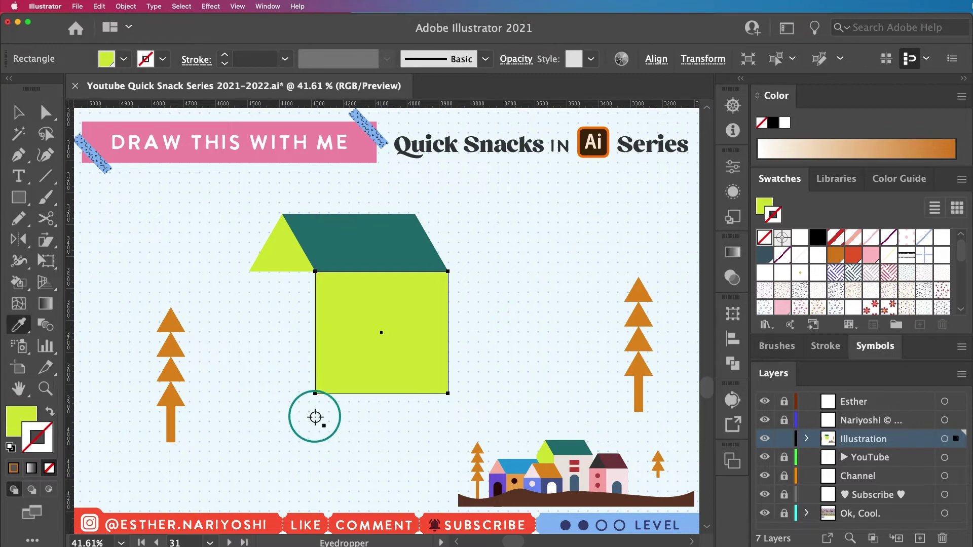
pyautogui.click(566, 465)
pyautogui.press('v')
pyautogui.click(307, 440)
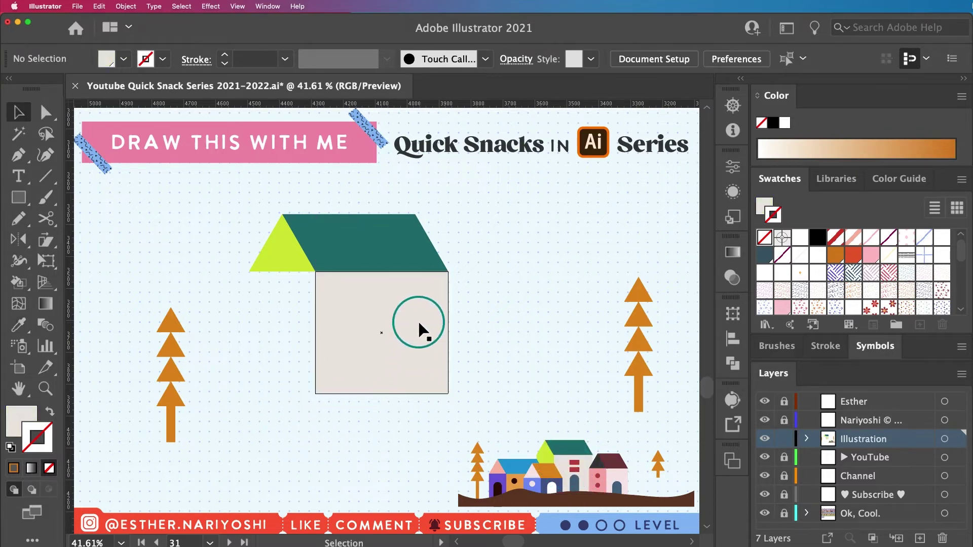
pyautogui.click(407, 336)
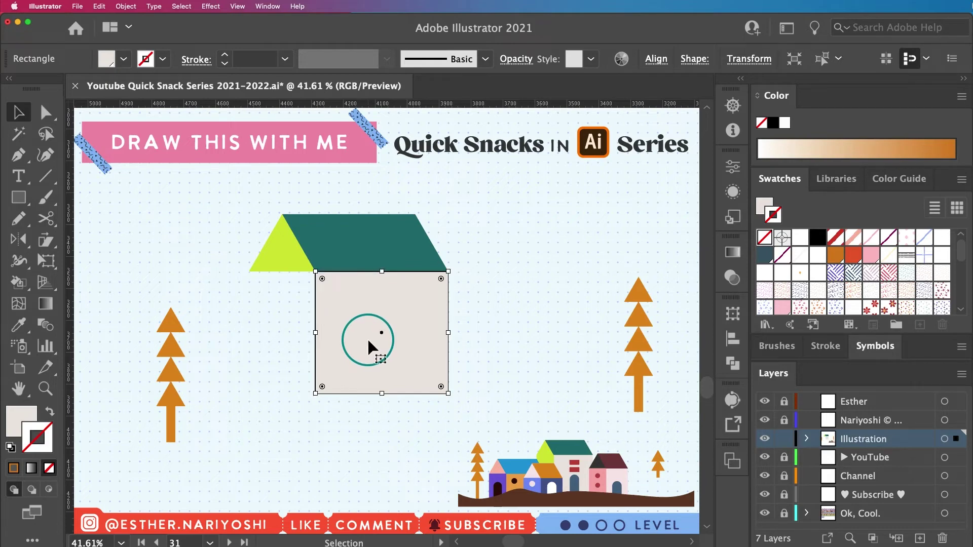
# Step: Mirror a copy of the front wall to its left and colour it the gable's lime
pyautogui.press('a')
pyautogui.press('v')
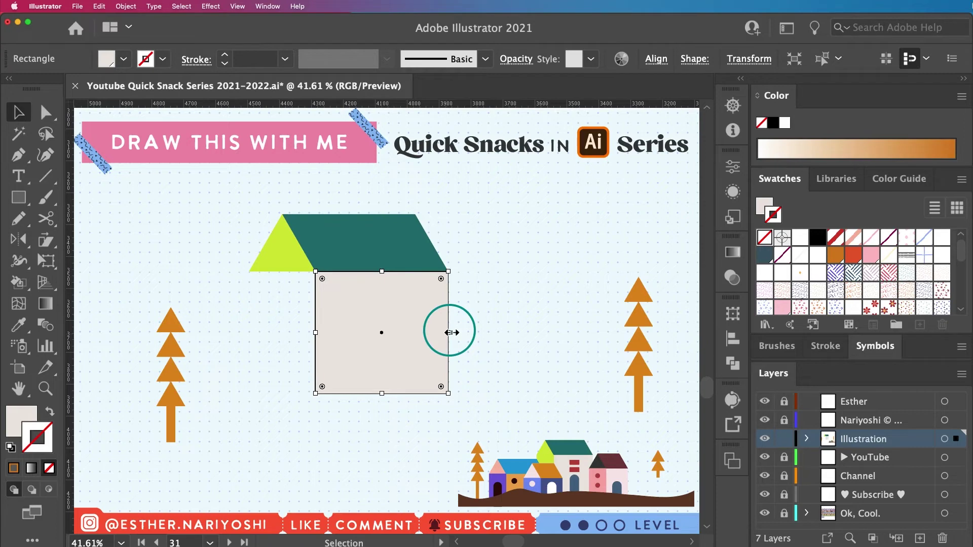
pyautogui.moveTo(449, 333); pyautogui.dragTo(249, 350)
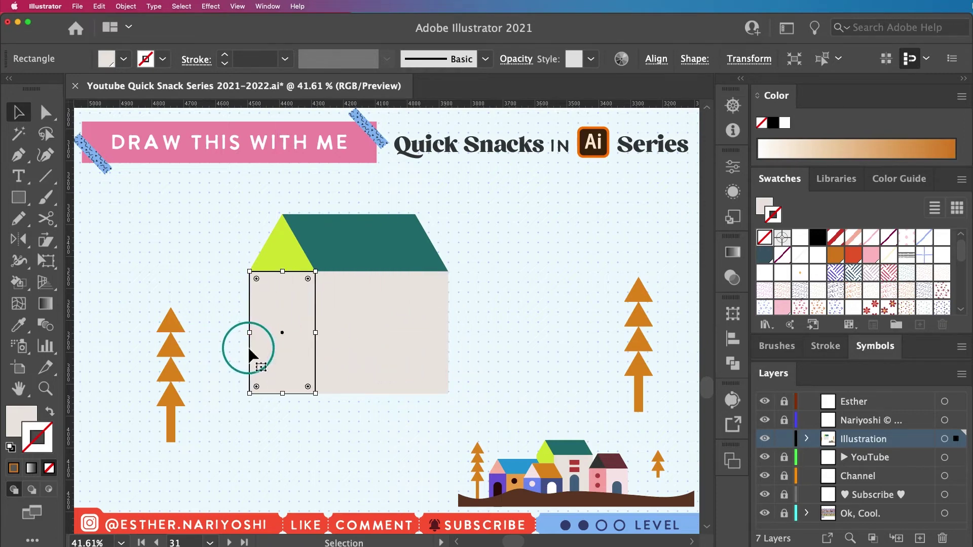
pyautogui.press('i')
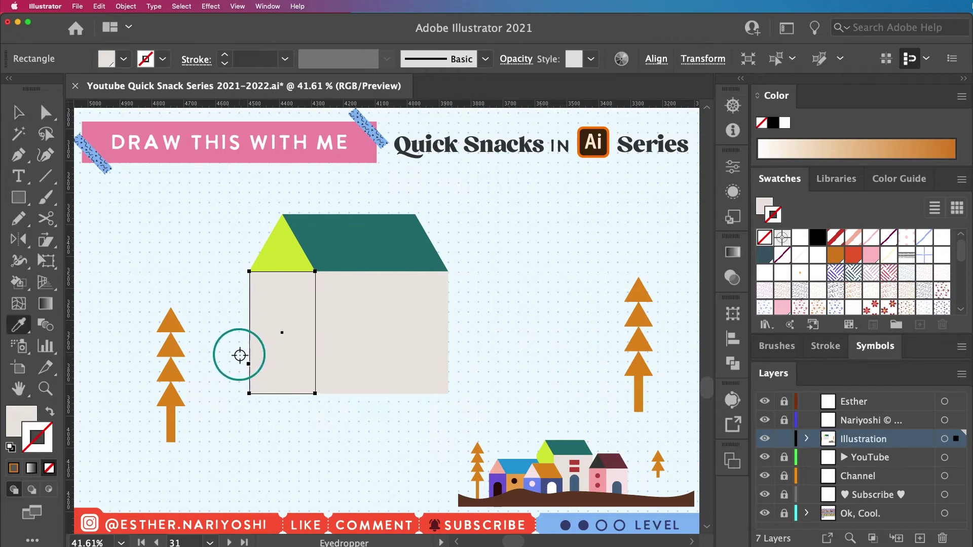
pyautogui.click(283, 257)
pyautogui.press('v')
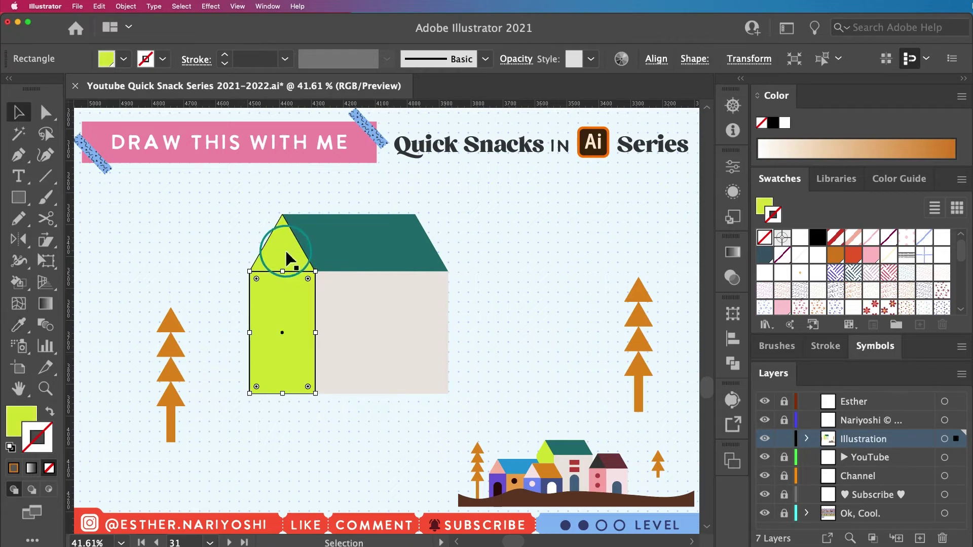
pyautogui.click(556, 323)
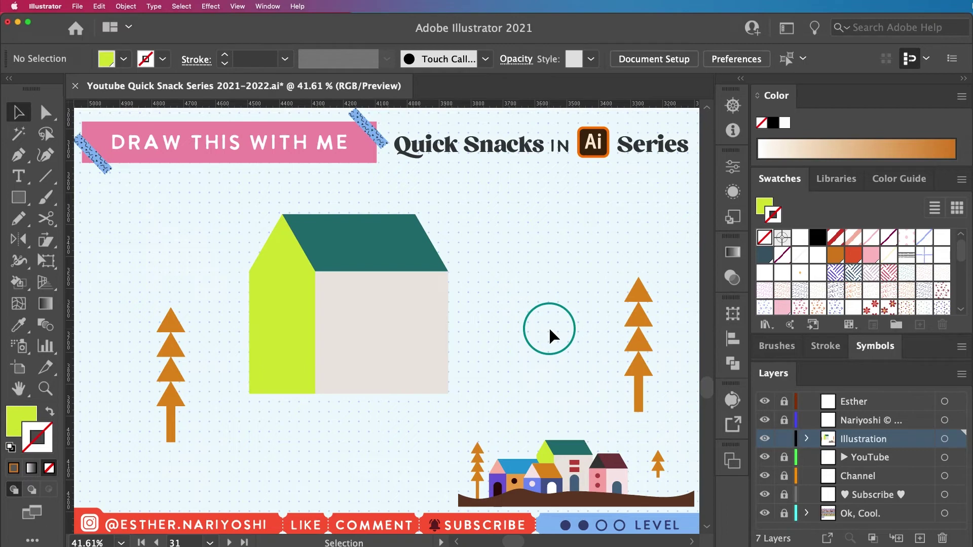
# Step: Draw a small window bar on the front wall and colour it the village windows' red
pyautogui.press('m')
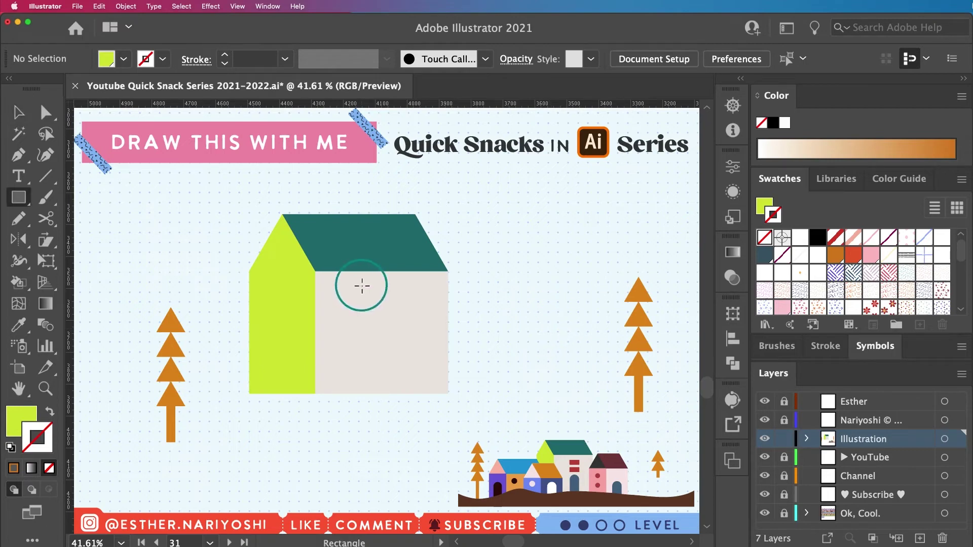
pyautogui.moveTo(362, 286)
pyautogui.mouseDown()
pyautogui.moveTo(403, 290)
pyautogui.moveTo(403, 299)
pyautogui.mouseUp()
pyautogui.press('i')
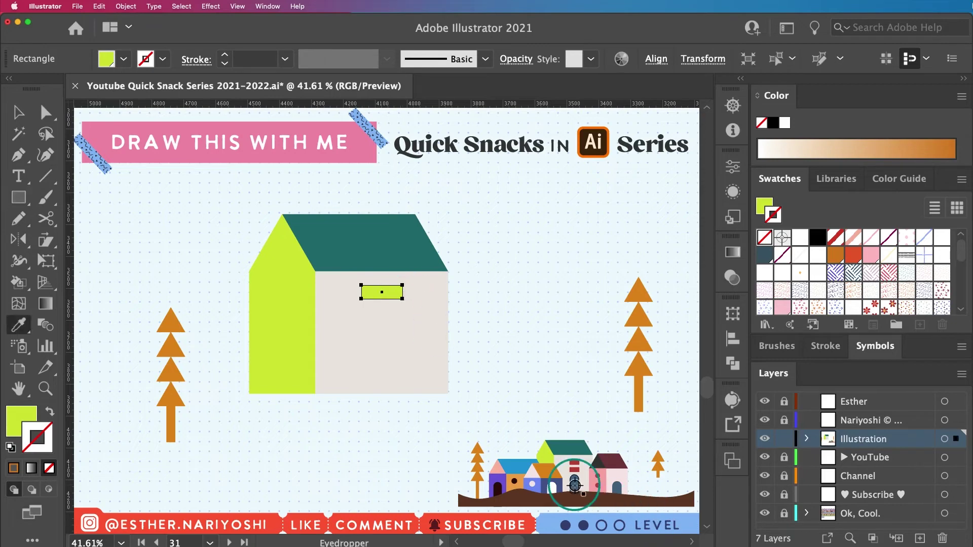
pyautogui.click(575, 463)
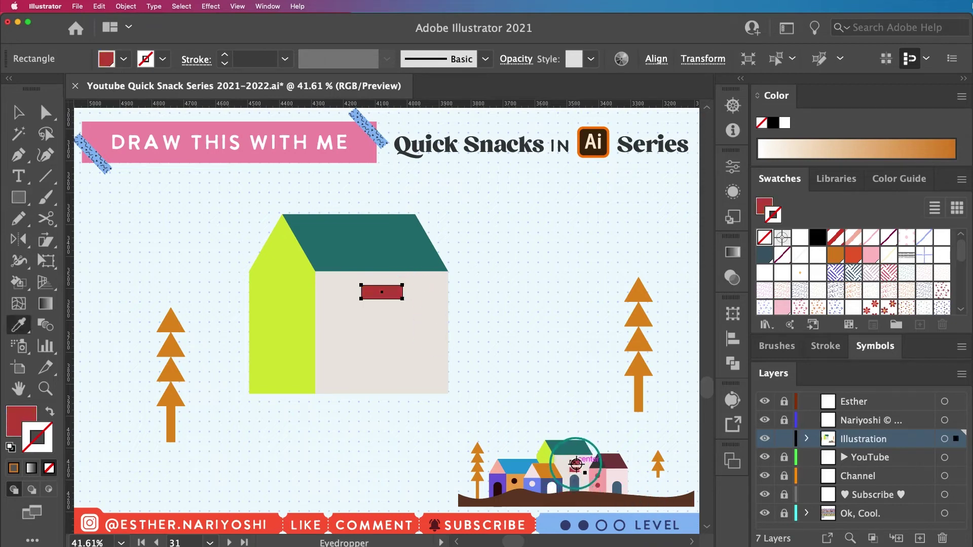
pyautogui.press('v')
pyautogui.click(503, 327)
pyautogui.moveTo(402, 296); pyautogui.dragTo(419, 297)
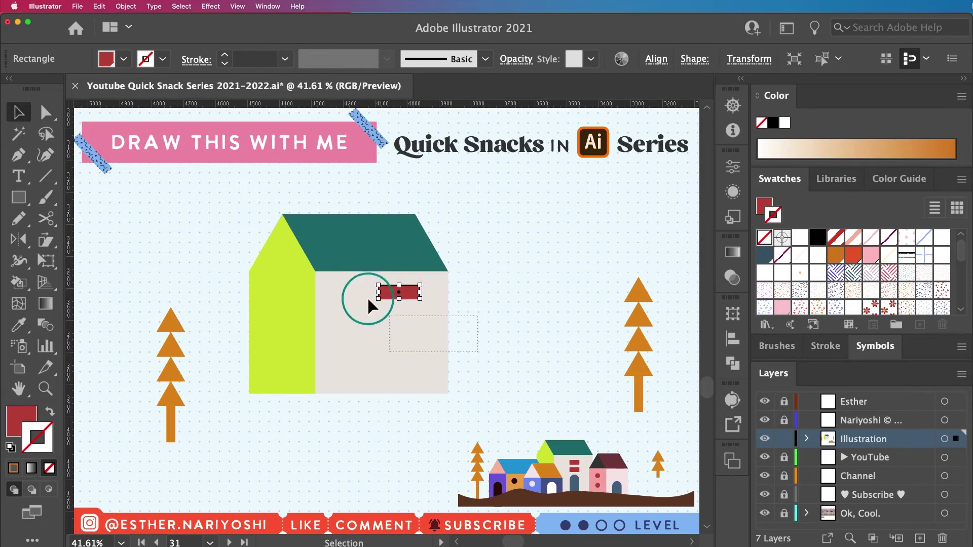
# Step: Horizontally centre the red bar on the front wall, using the wall as key object
pyautogui.moveTo(367, 297); pyautogui.dragTo(359, 287)
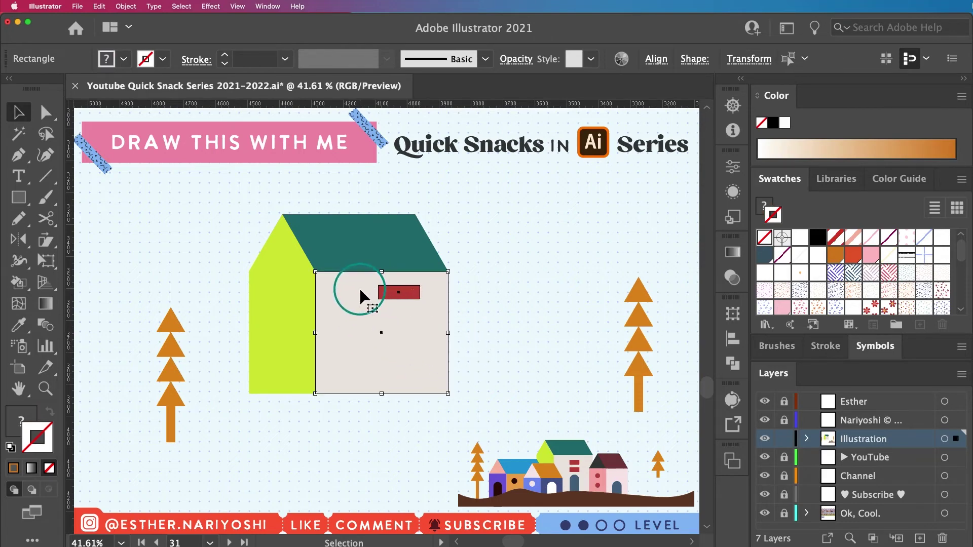
pyautogui.click(414, 363)
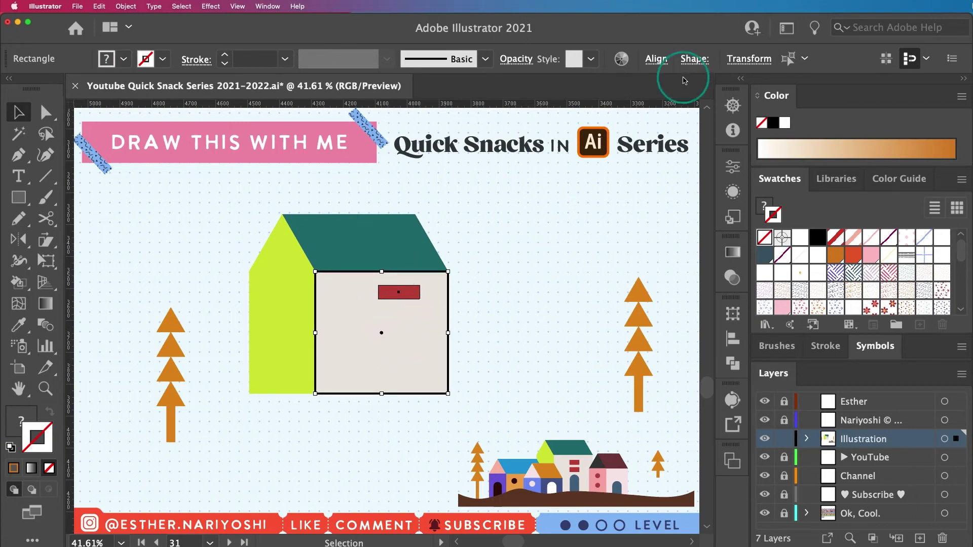
pyautogui.click(657, 60)
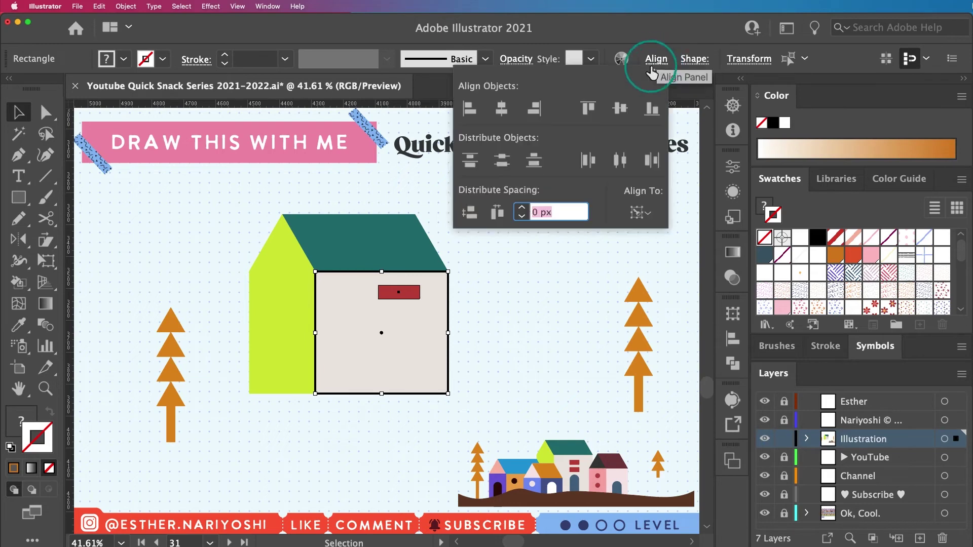
pyautogui.click(501, 108)
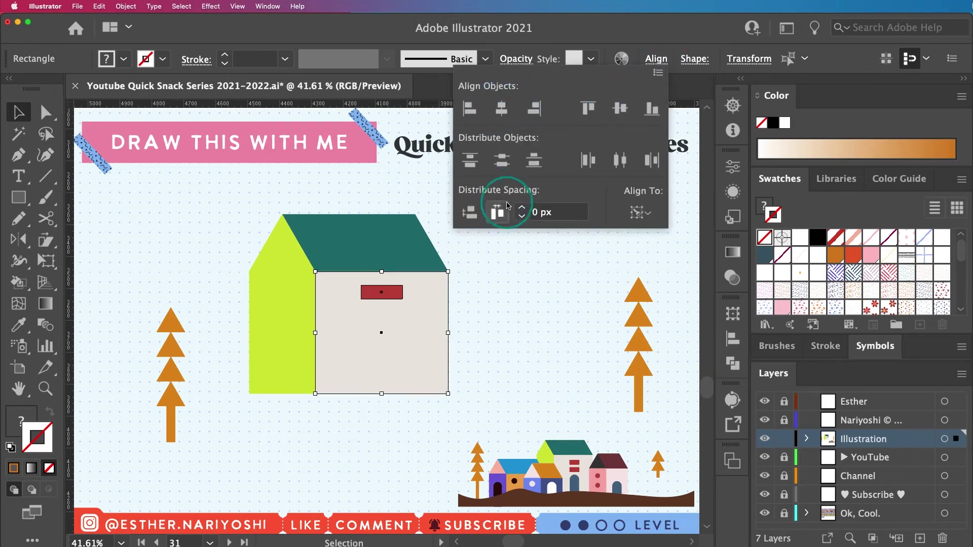
pyautogui.click(370, 343)
# Step: Copy the red window bar 65 px straight down as a second stripe
pyautogui.click(522, 350)
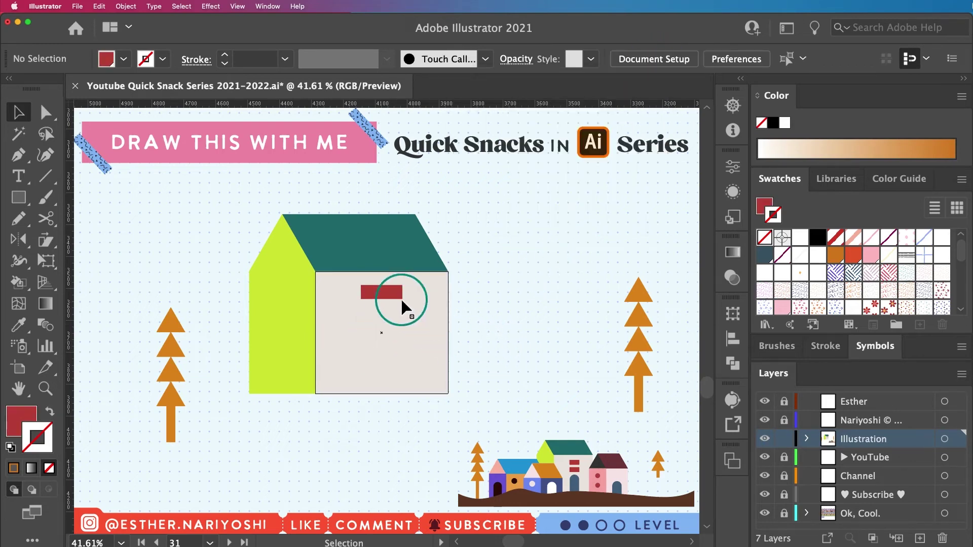
pyautogui.moveTo(388, 296); pyautogui.dragTo(388, 319)
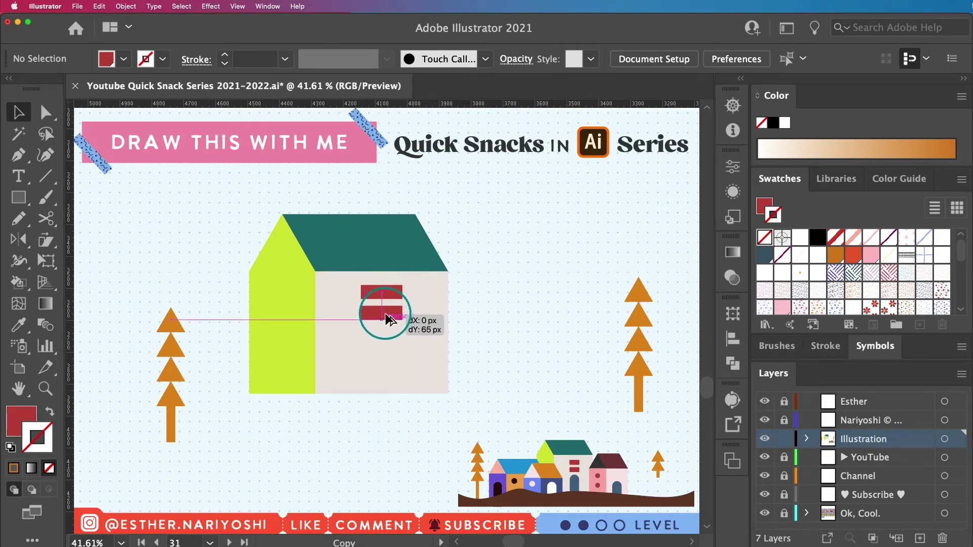
pyautogui.moveTo(386, 317); pyautogui.dragTo(386, 317)
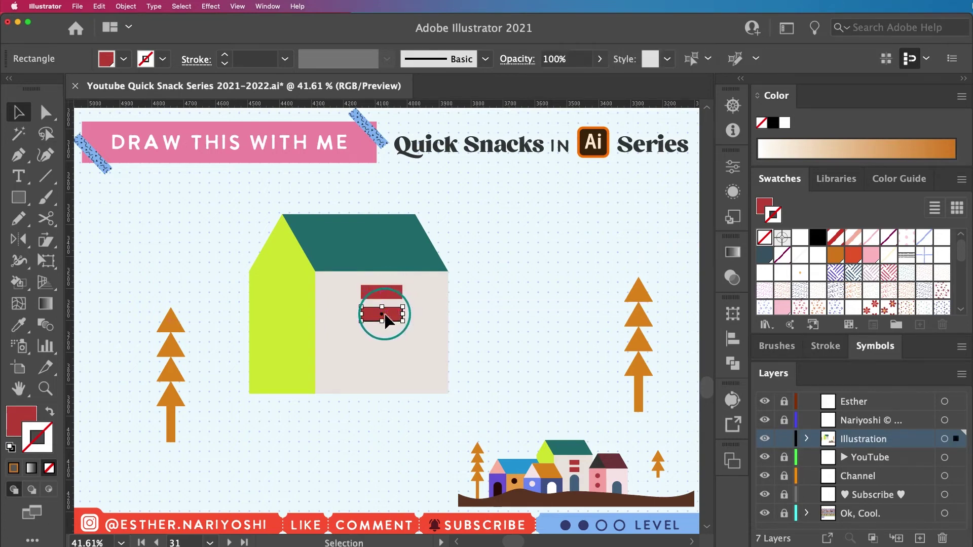
pyautogui.click(489, 327)
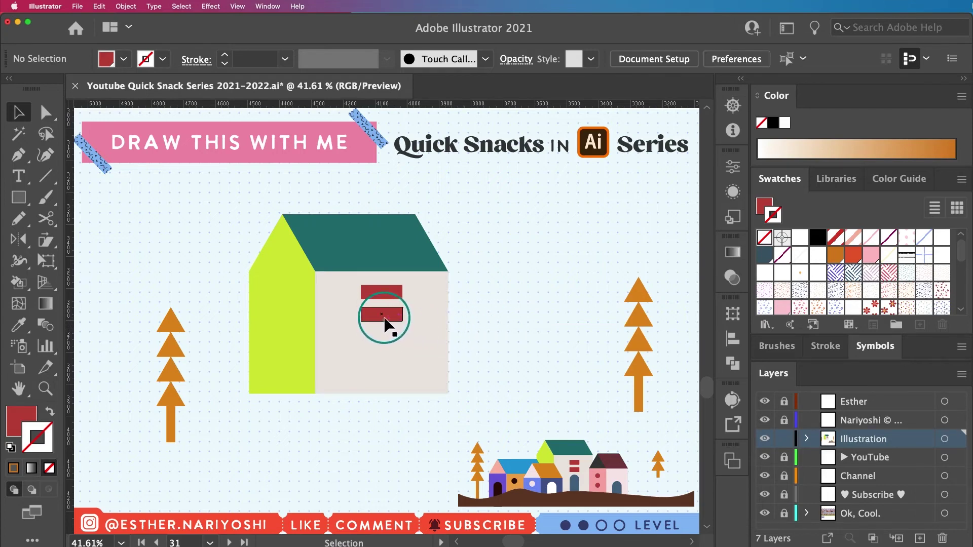
# Step: Copy the bar further down, stretch it into a tall door, and colour it dark blue
pyautogui.moveTo(385, 318)
pyautogui.mouseDown()
pyautogui.moveTo(383, 391)
pyautogui.moveTo(386, 334)
pyautogui.mouseUp()
pyautogui.press('e')
pyautogui.press('i')
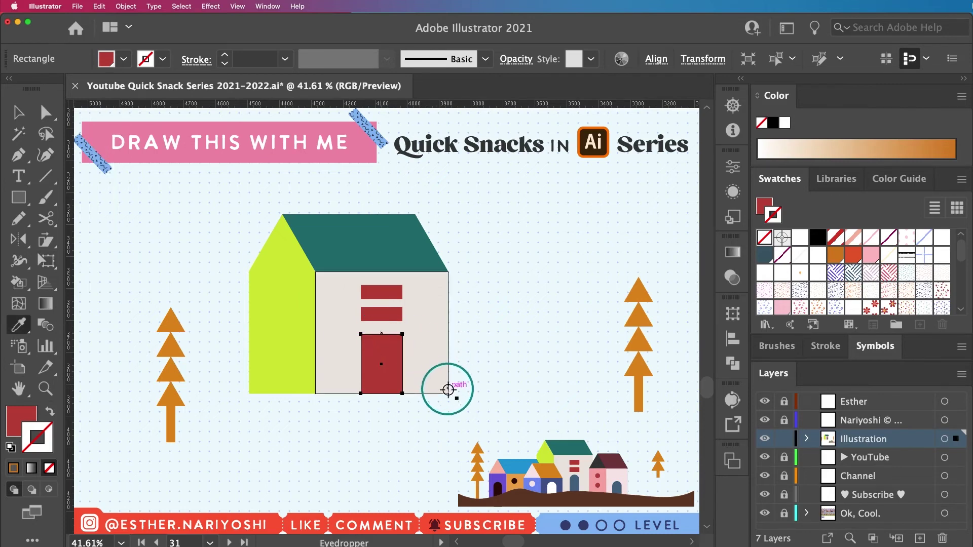
pyautogui.click(574, 483)
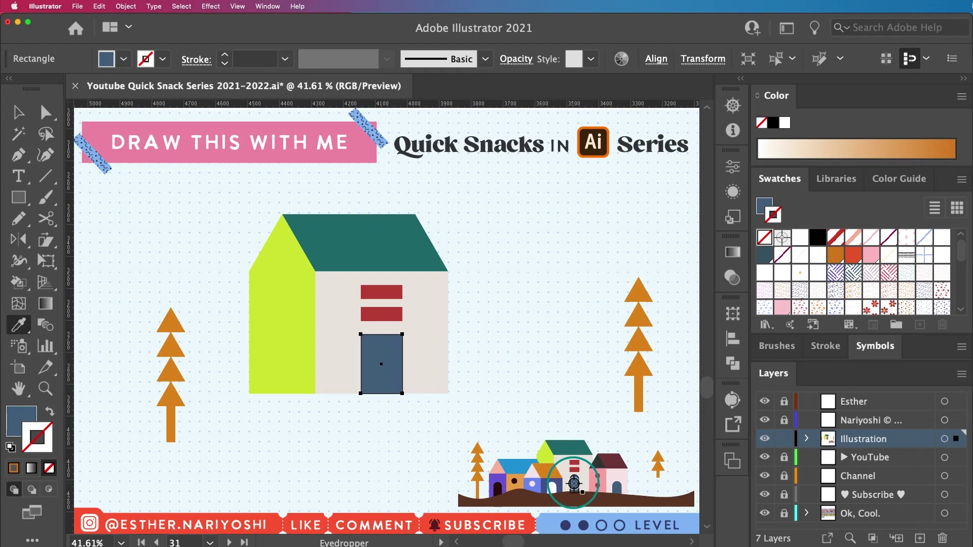
pyautogui.press('v')
pyautogui.click(542, 414)
# Step: Round the blue door's two top corners to a 64.5 px radius arch
pyautogui.scroll(1, 578, 426)
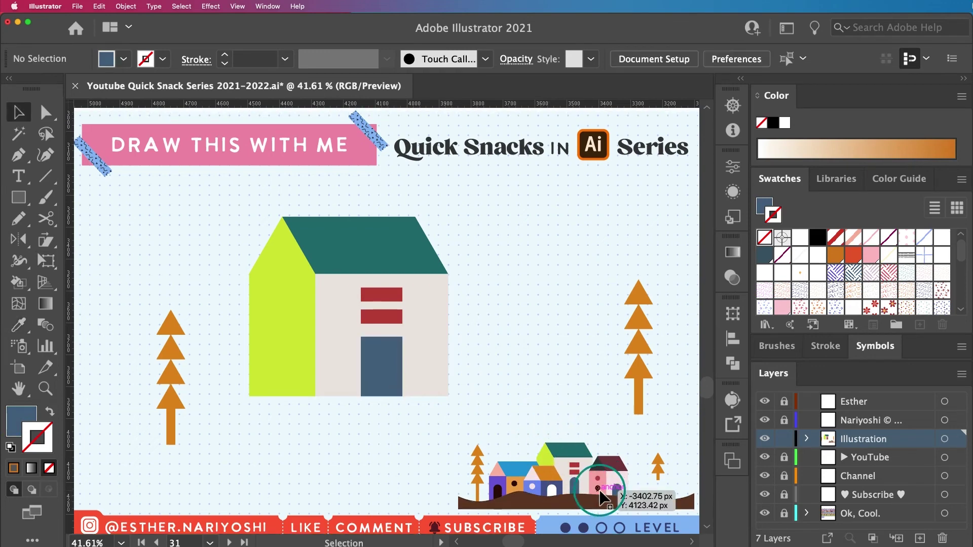
pyautogui.scroll(-1, 600, 497)
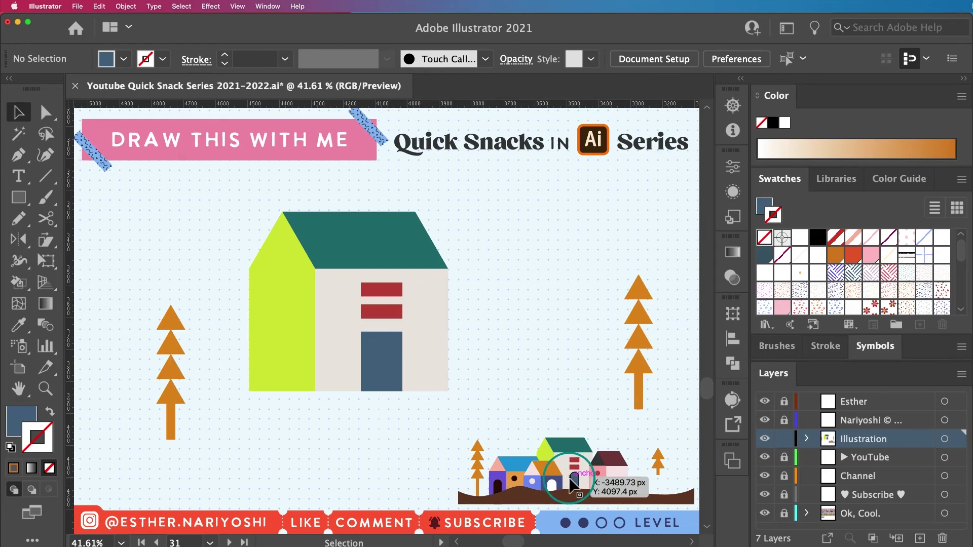
pyautogui.click(368, 347)
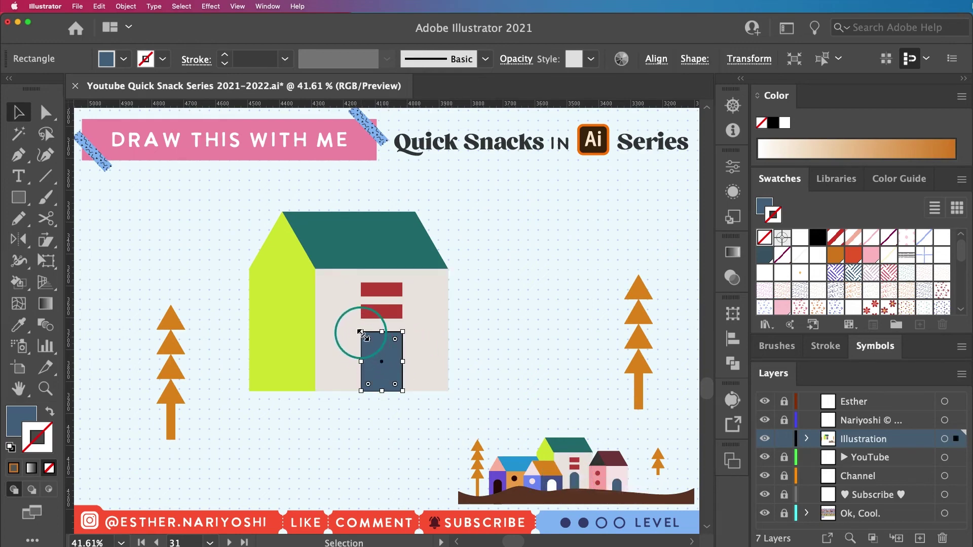
pyautogui.press('a')
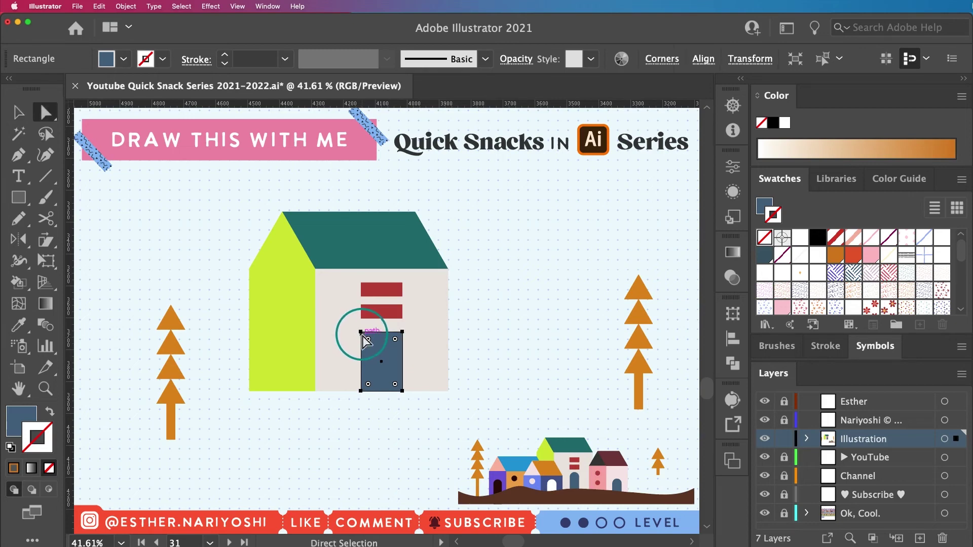
pyautogui.click(361, 332)
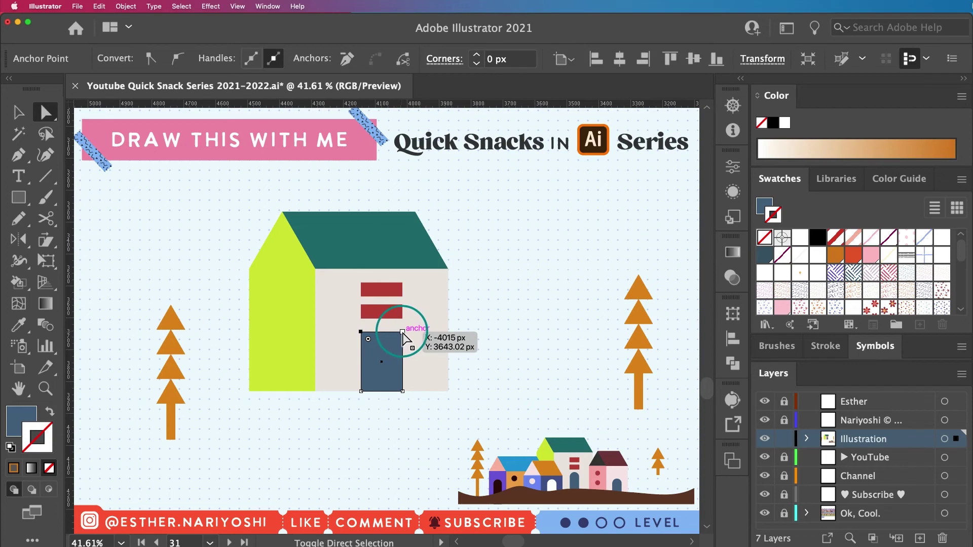
pyautogui.keyDown('shift'); pyautogui.click(403, 333); pyautogui.keyUp('shift')
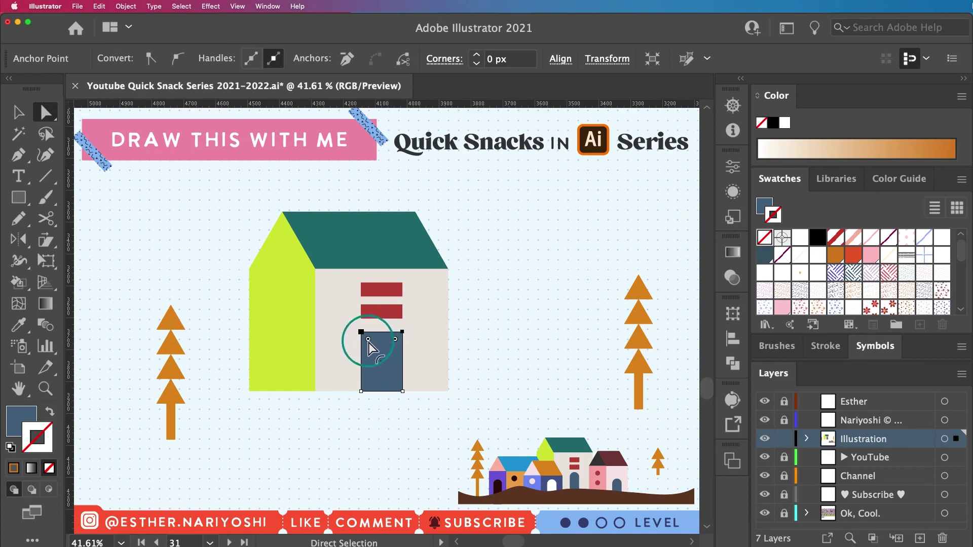
pyautogui.click(396, 338)
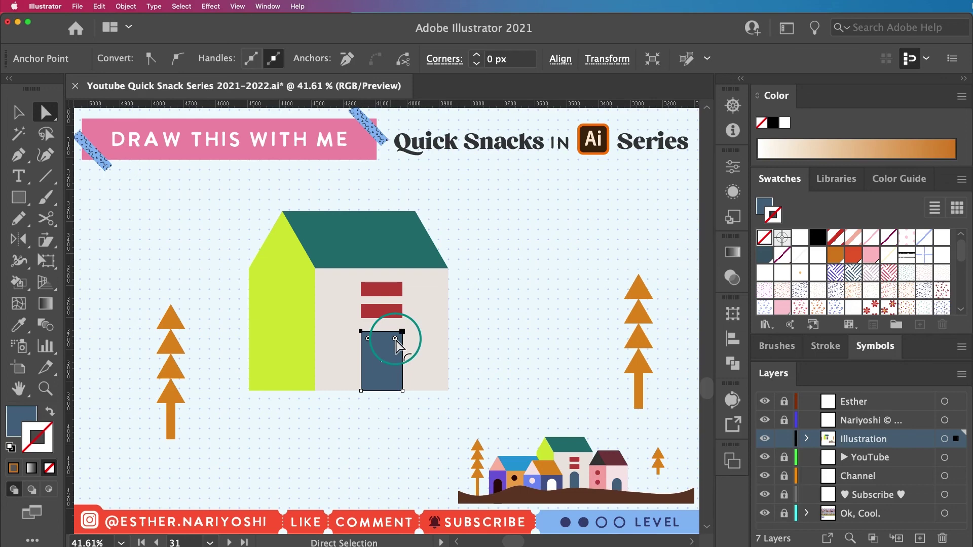
pyautogui.moveTo(396, 339); pyautogui.dragTo(387, 388)
pyautogui.press('v')
pyautogui.click(392, 420)
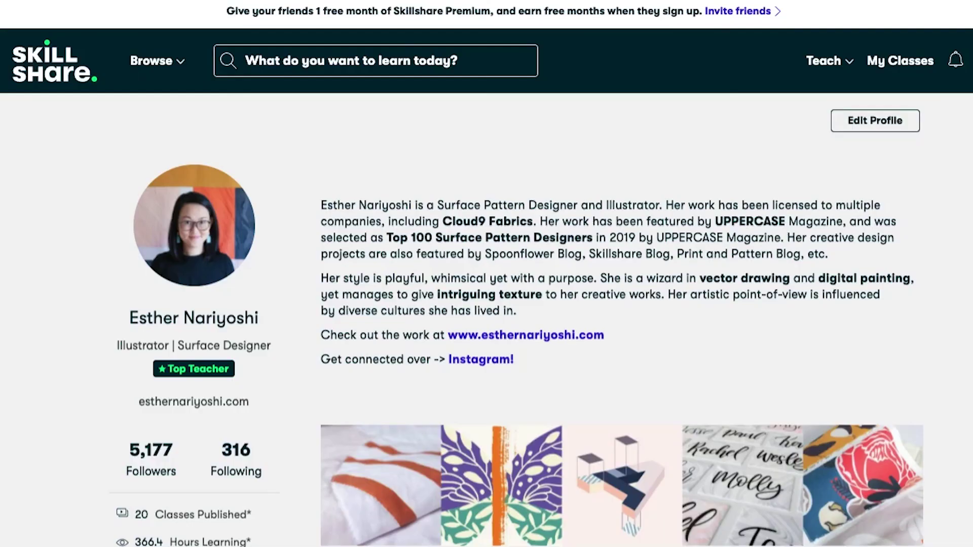
# Step: Scroll the instructor's Skillshare profile past the beginner Illustrator classes to the iPad illustration section
pyautogui.scroll(-10, 487, 304)
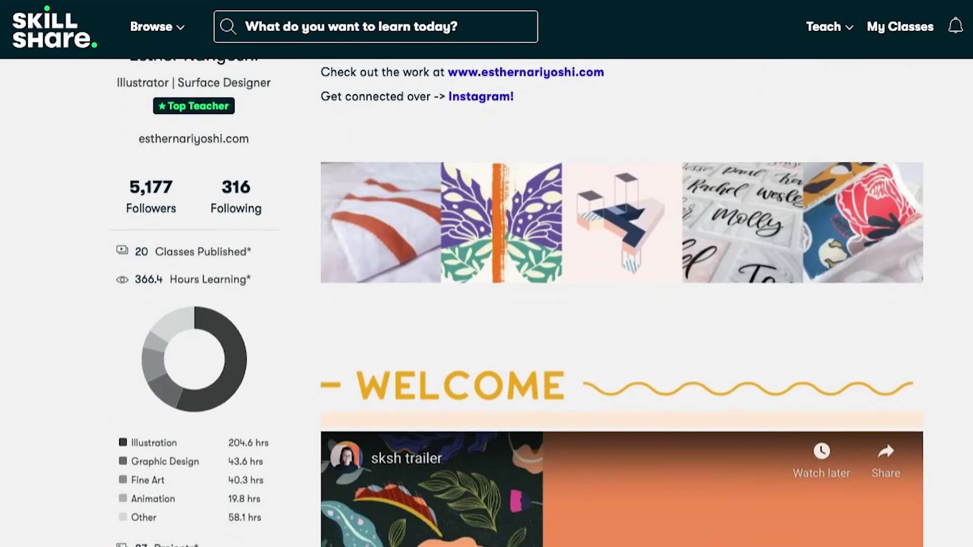
pyautogui.scroll(-10, 622, 303)
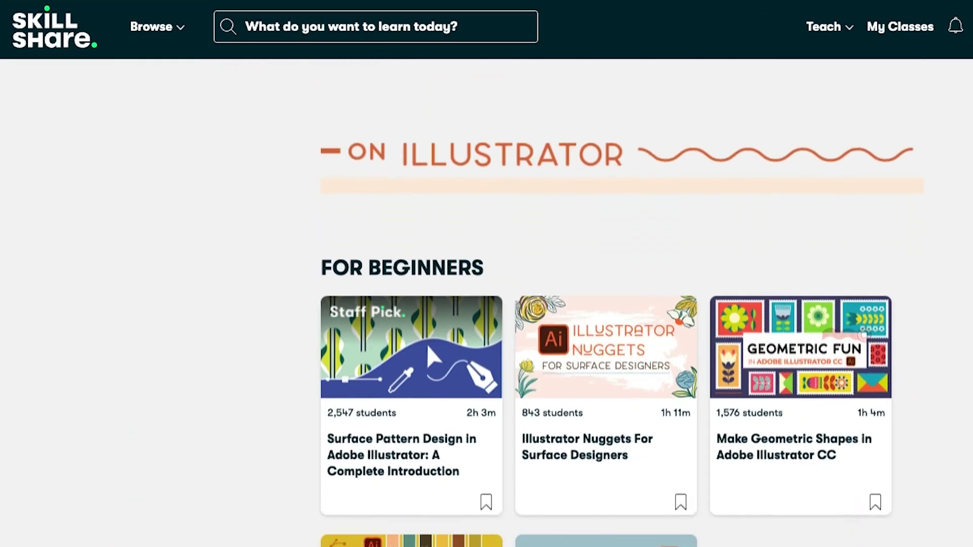
pyautogui.scroll(-7, 617, 304)
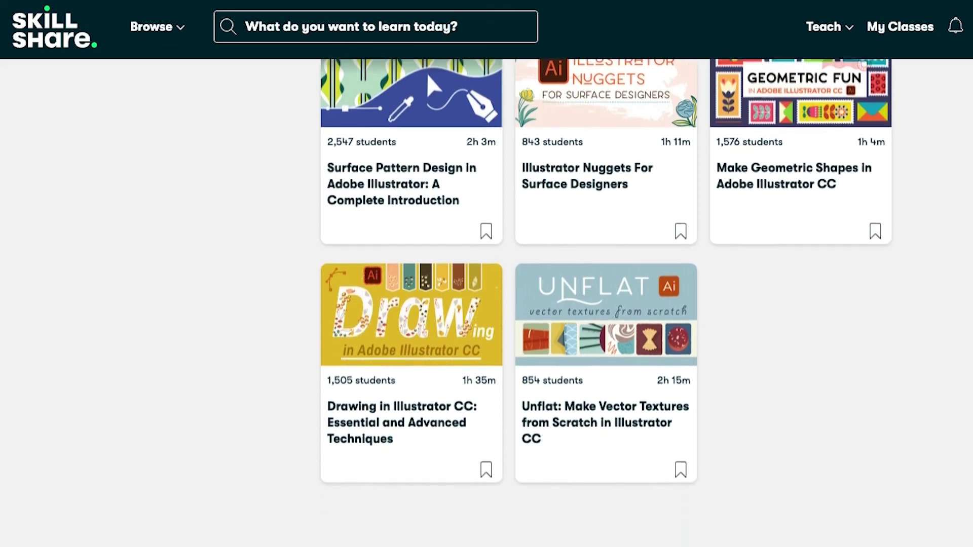
pyautogui.scroll(-10, 617, 304)
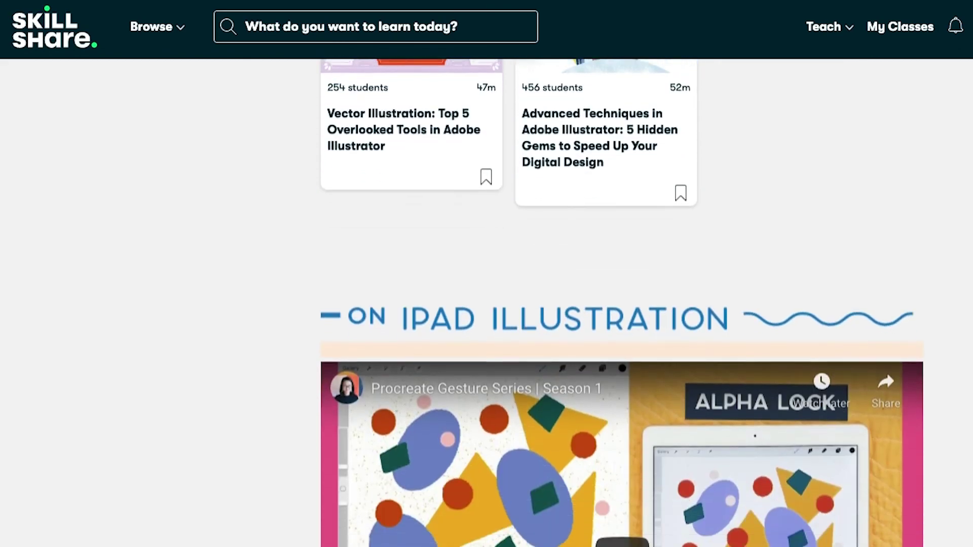